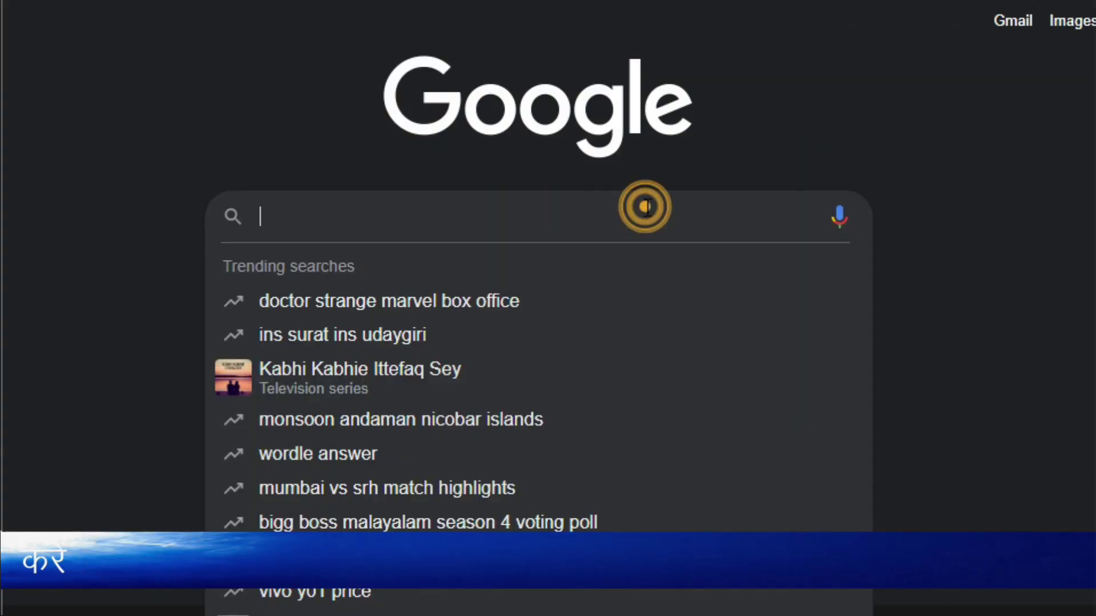
Search Google for 'virtualbox for windows' using the autocomplete suggestion after typing virtualbox
text(vi)
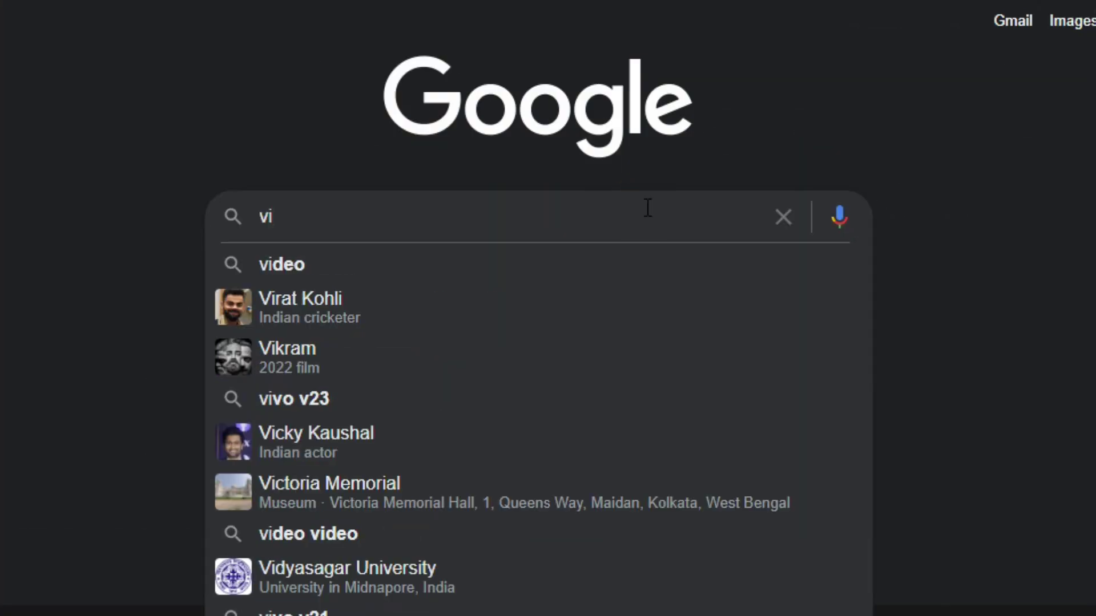
text(rtual)
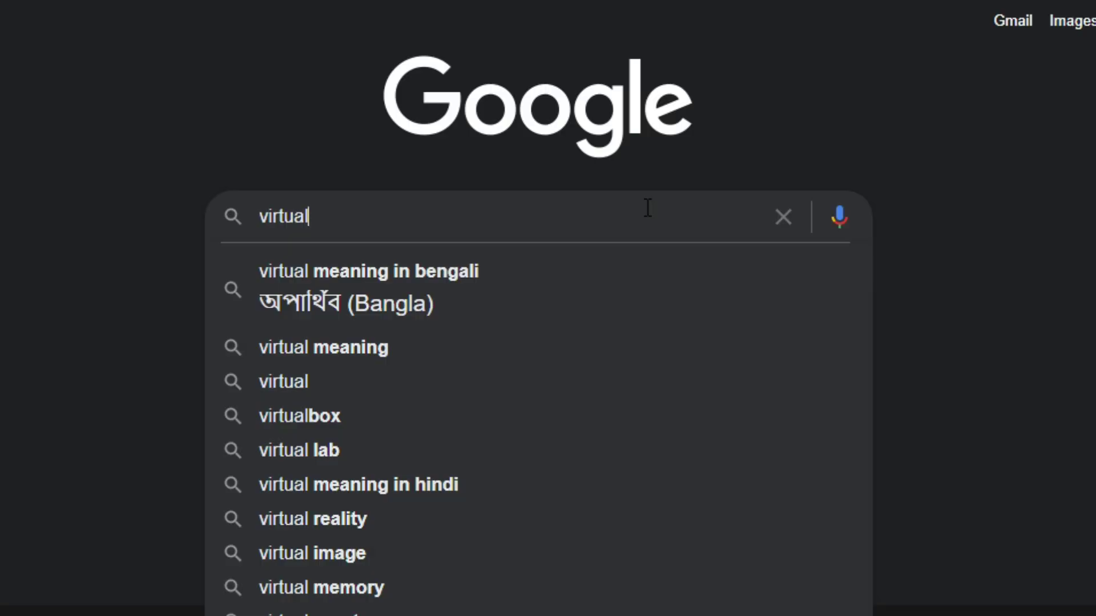
text(box)
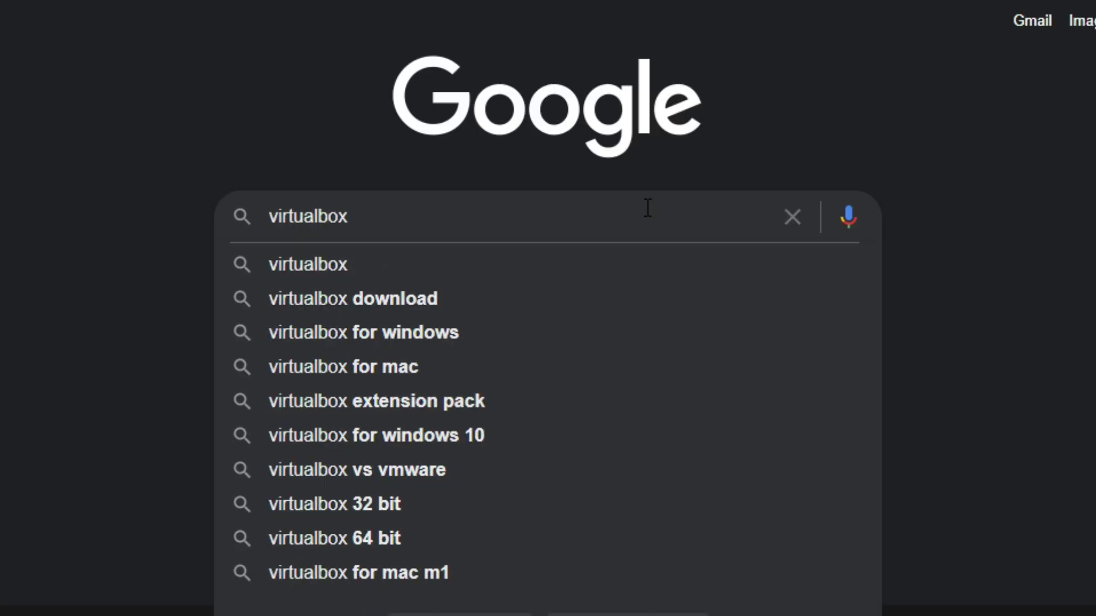
key(Down)
key(Down)
key(Down)
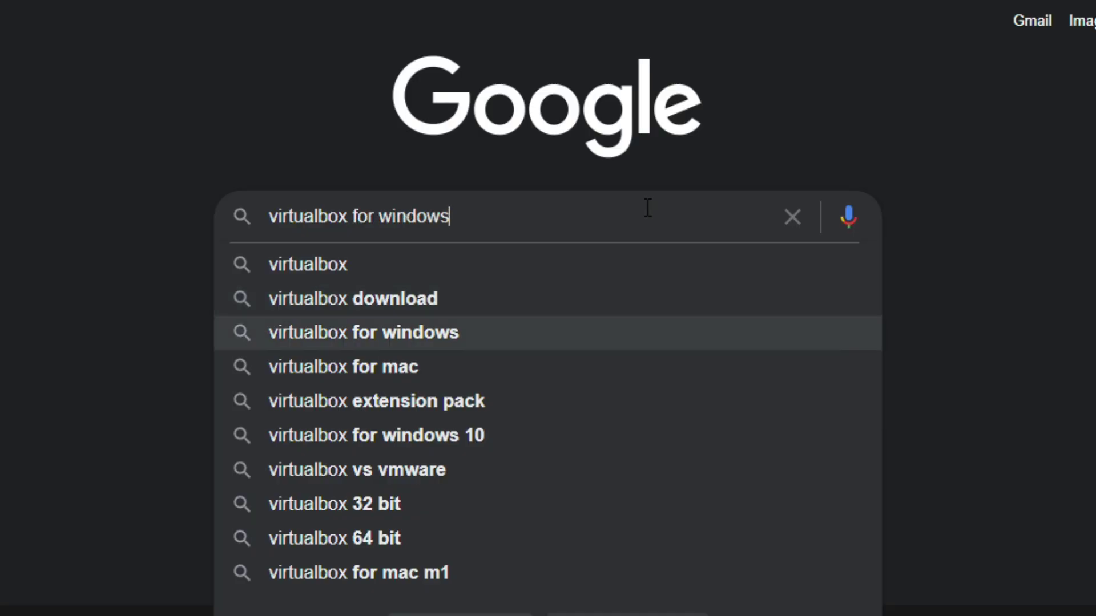
key(Return)
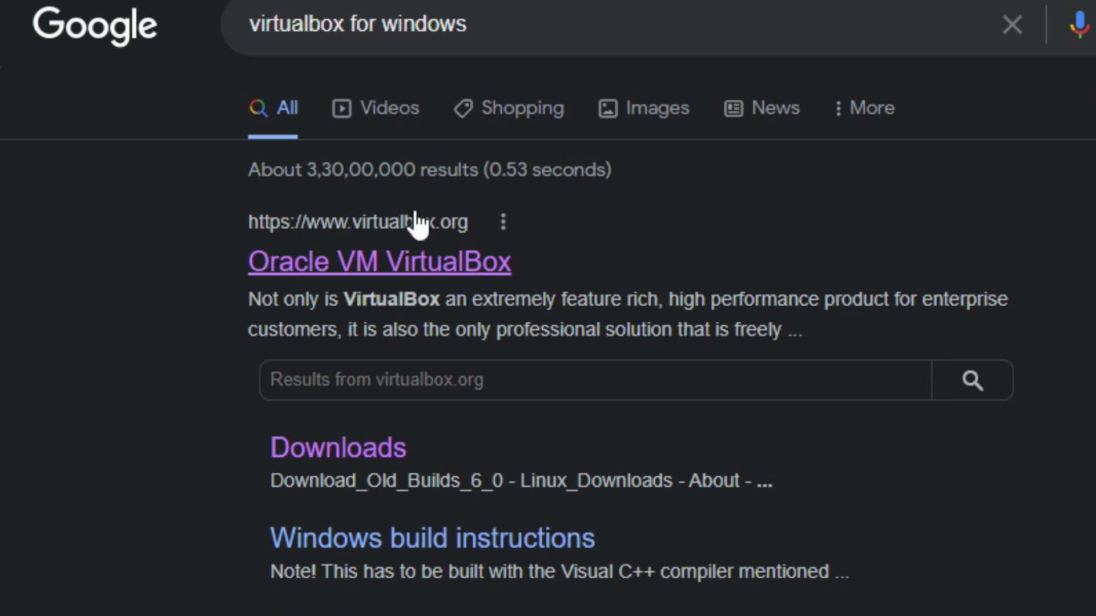
Open the official virtualbox.org site and go to its VirtualBox 6.1 download page
click(419, 263)
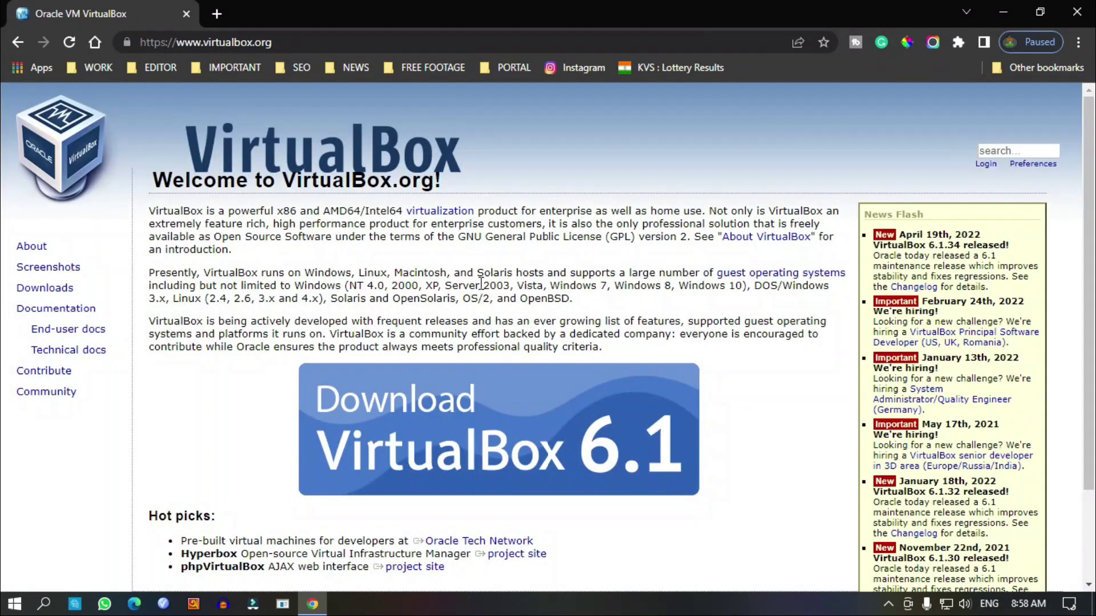
scroll(528, 245, down, 2)
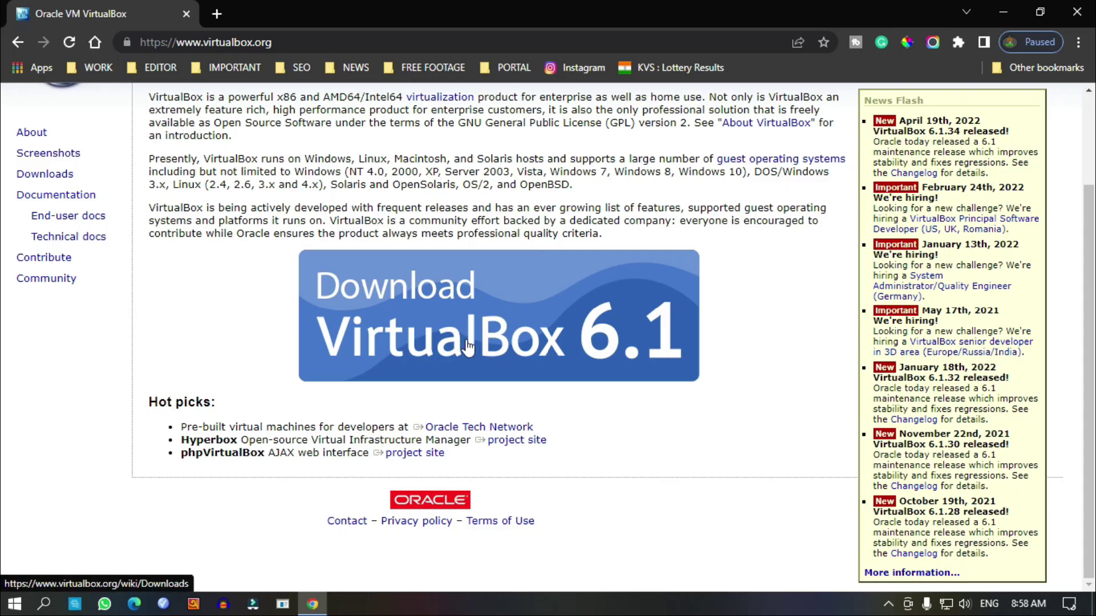
click(468, 344)
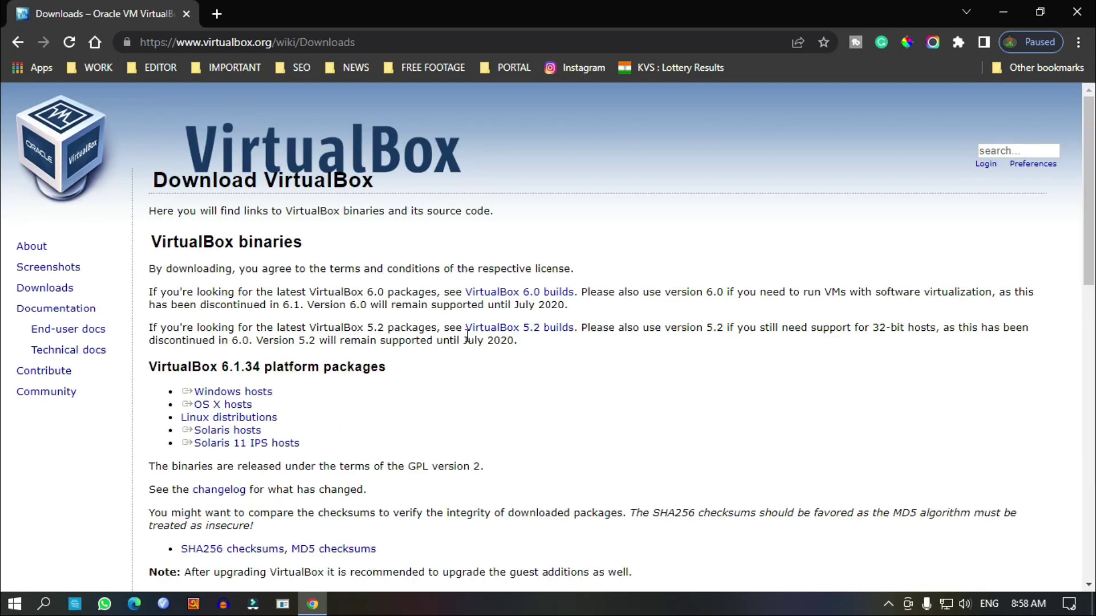
Download the VirtualBox 6.1.34 installer for Windows hosts from the platform packages list
scroll(442, 320, down, 1)
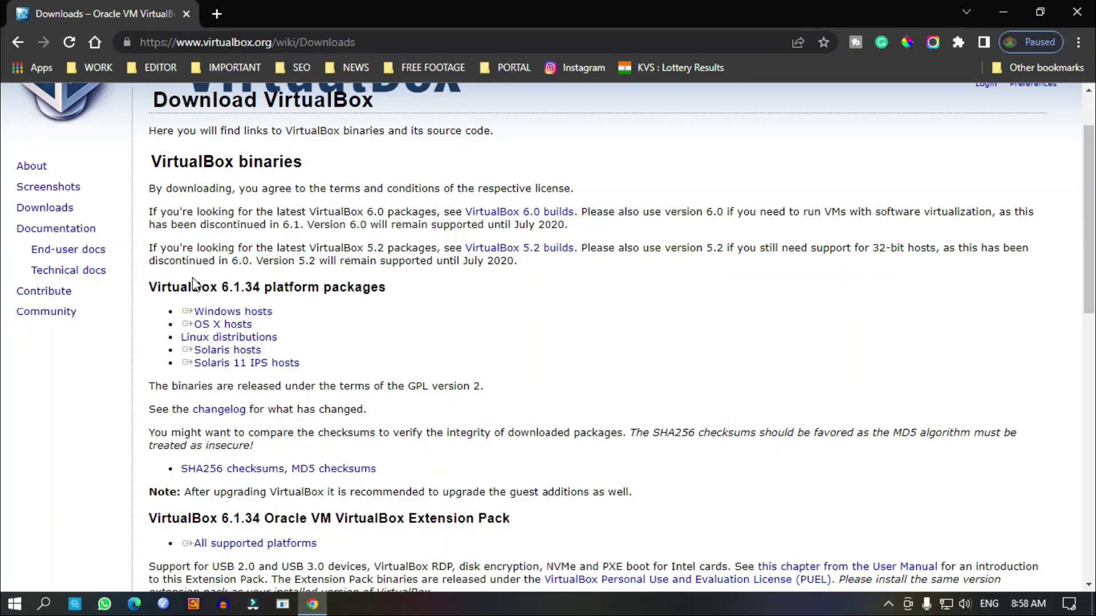
double_click(176, 287)
click(165, 291)
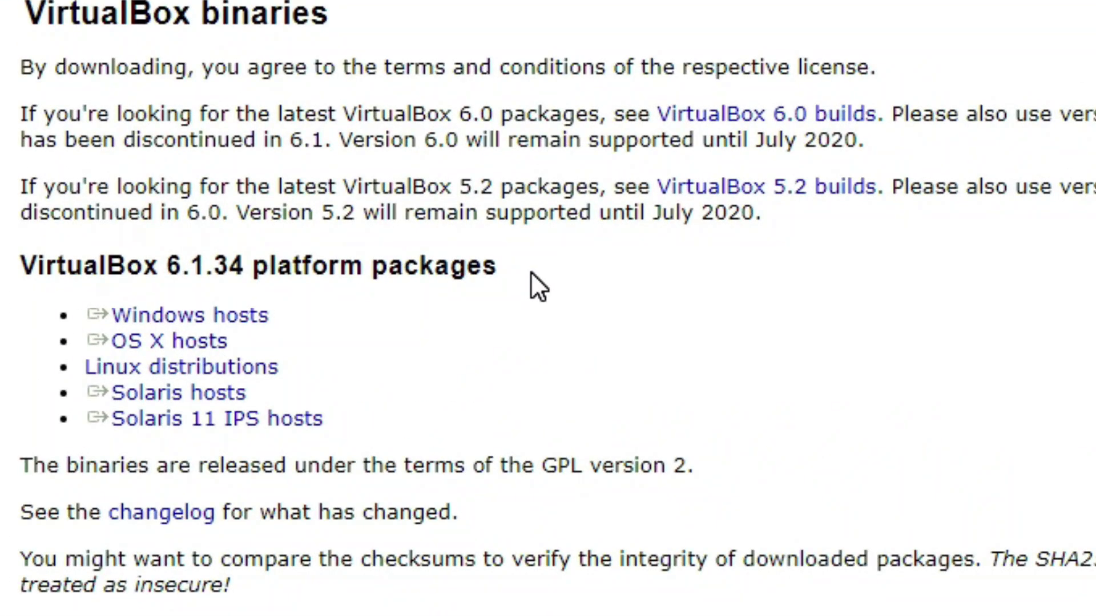
drag(531, 273, 171, 272)
drag(41, 286, 12, 261)
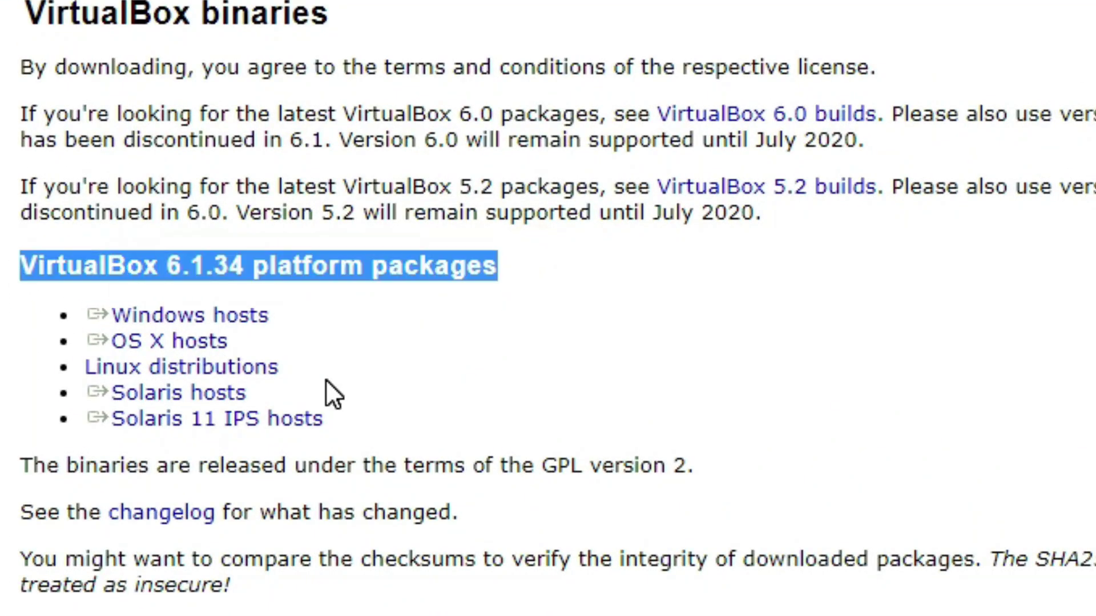
drag(341, 425, 177, 315)
click(406, 319)
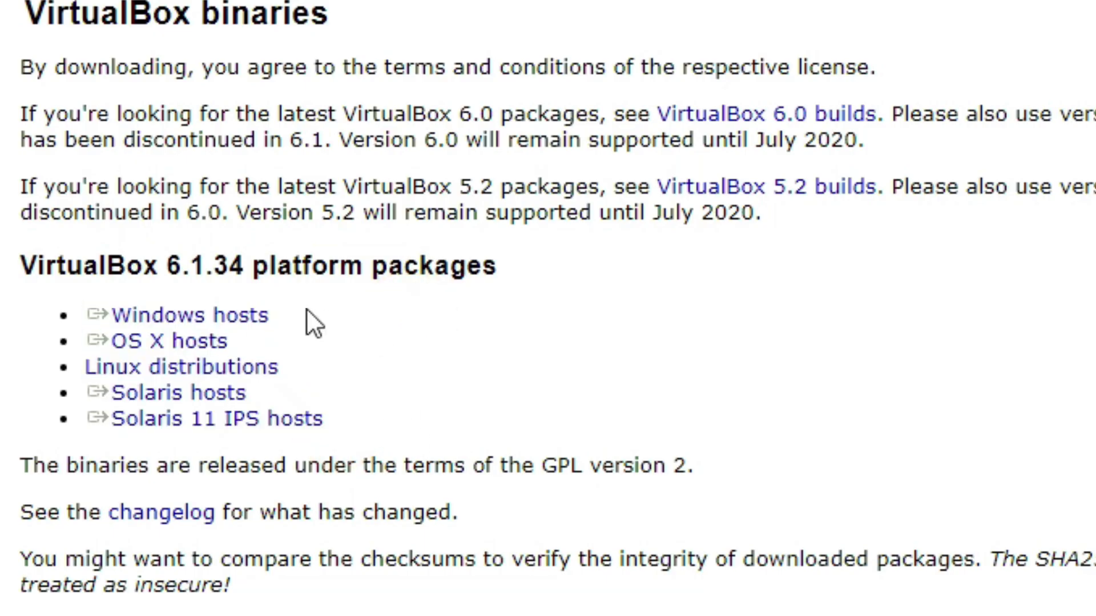
click(232, 328)
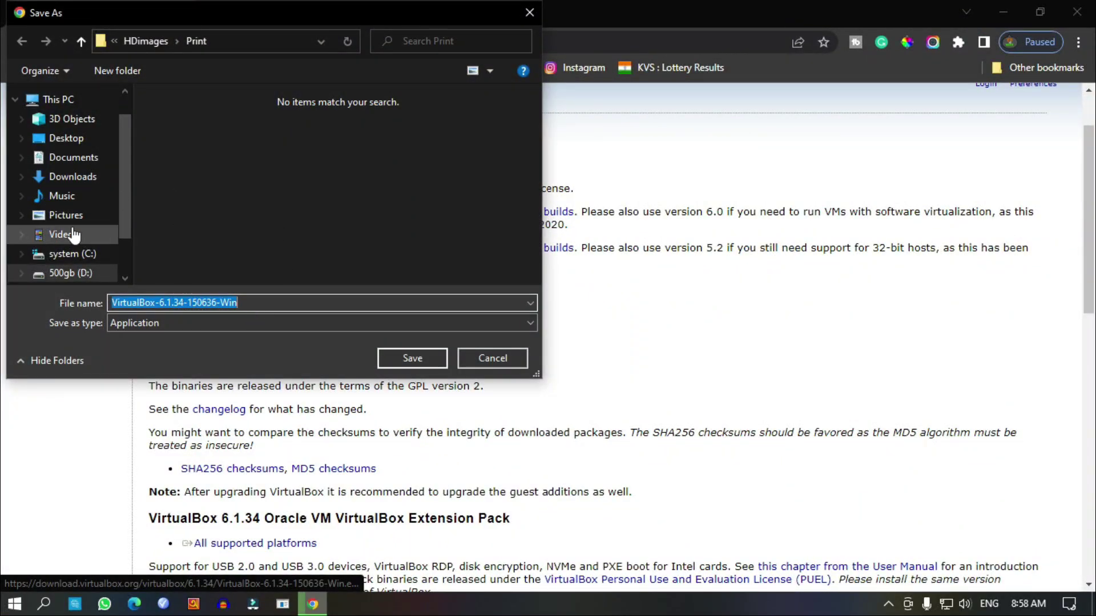
Save the VirtualBox-6.1.34-150636-Win installer to Downloads and launch it from File Explorer
click(74, 177)
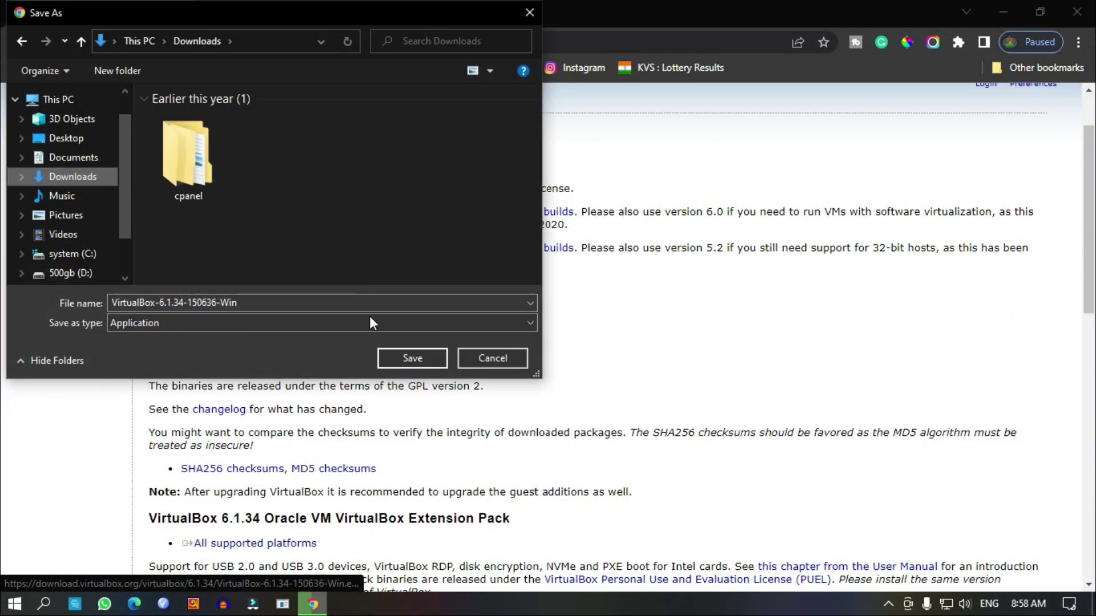
click(411, 358)
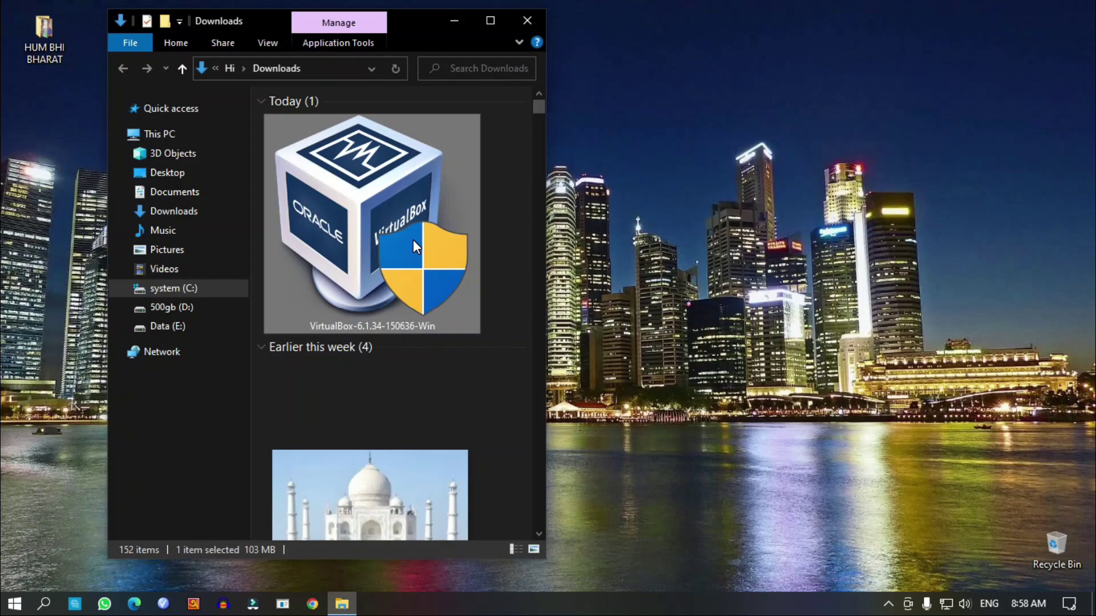
mouse_move(413, 238)
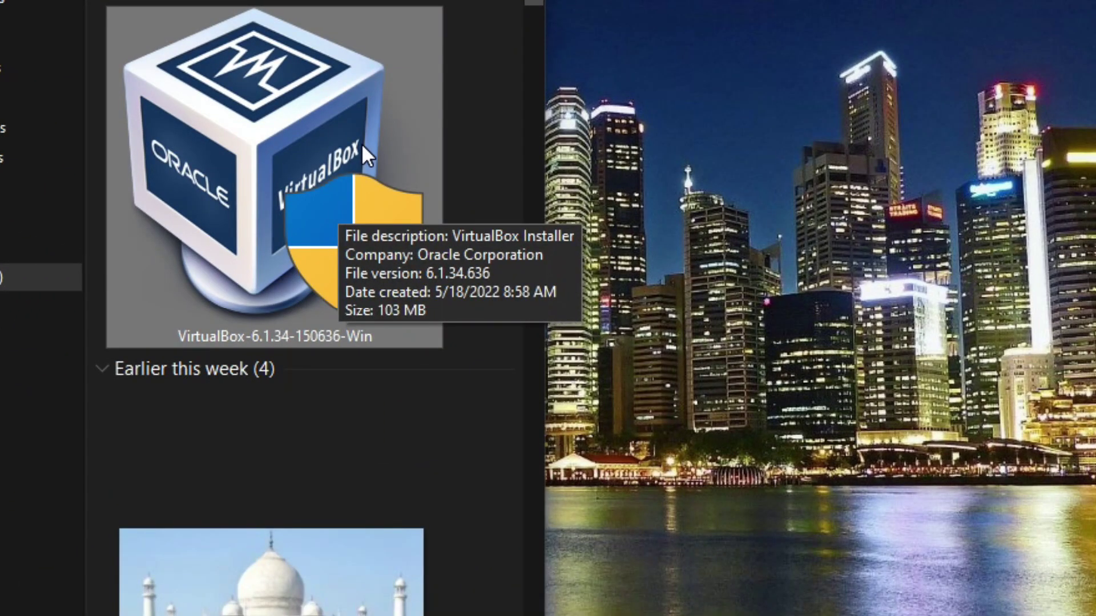
double_click(362, 145)
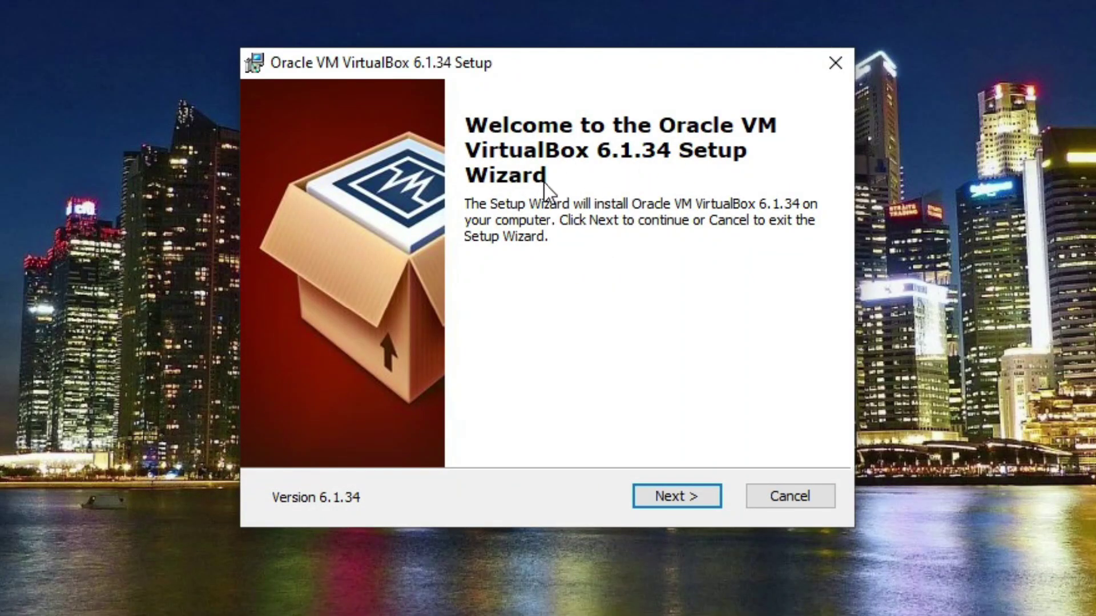
Change the VirtualBox install location to E:\VM\ on the Data (E:) drive, keeping all features
click(662, 495)
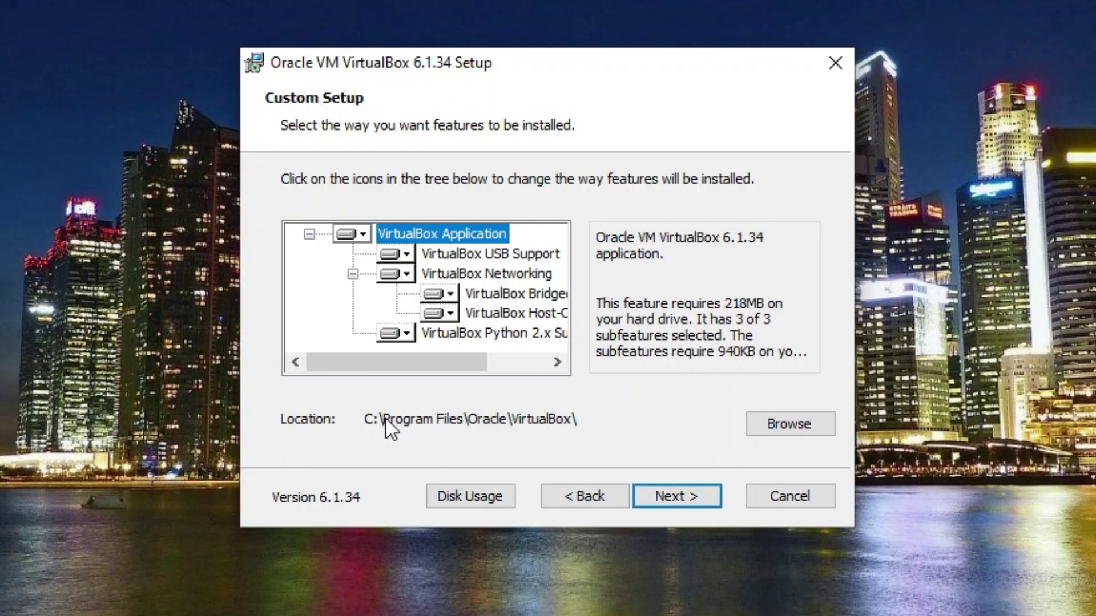
click(782, 425)
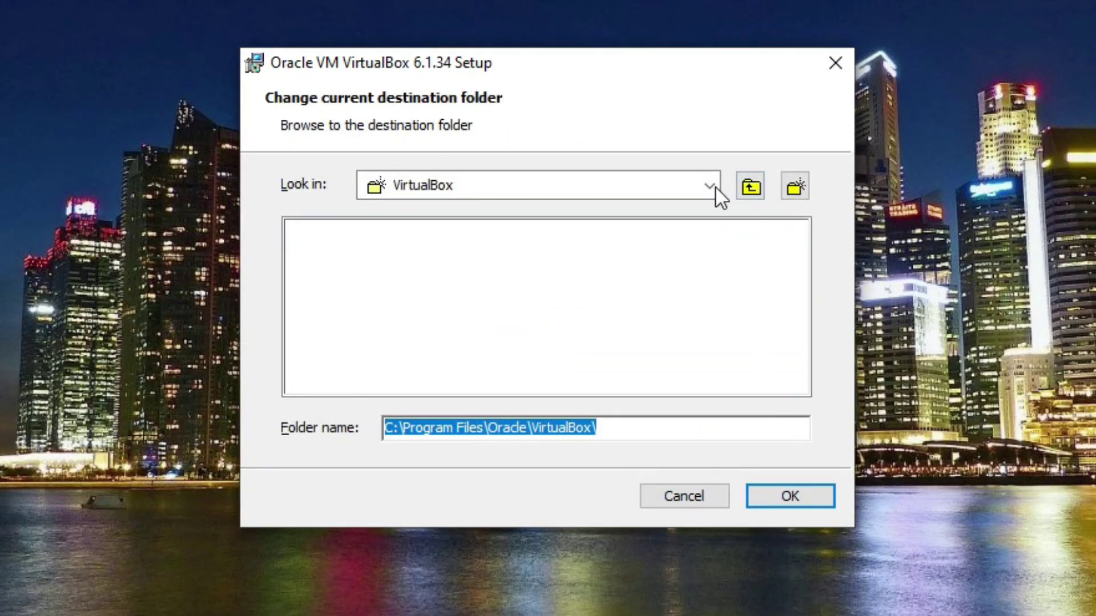
click(708, 187)
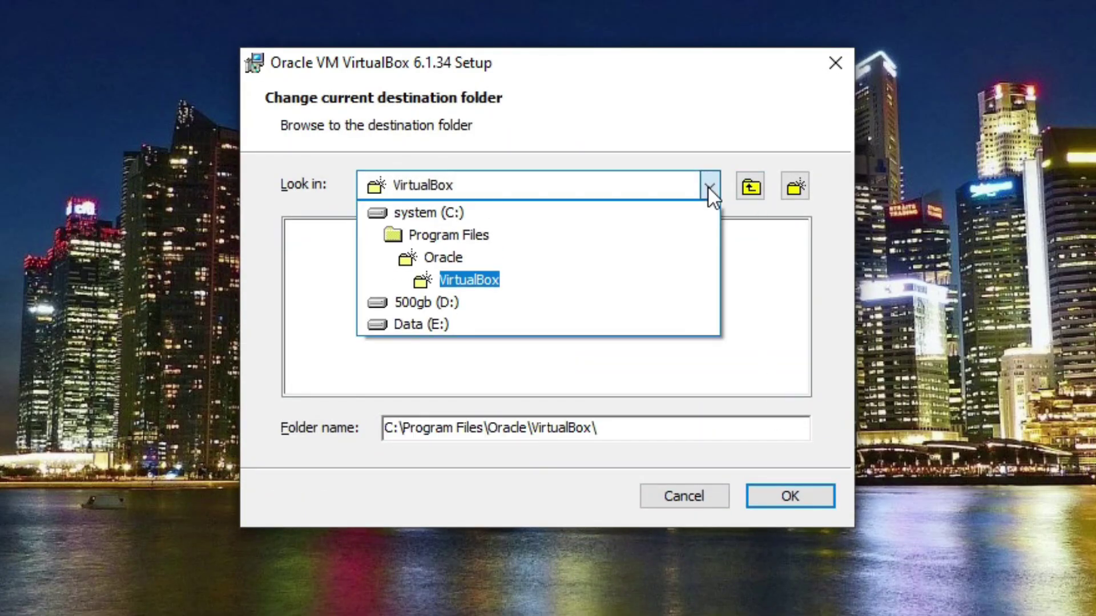
click(436, 324)
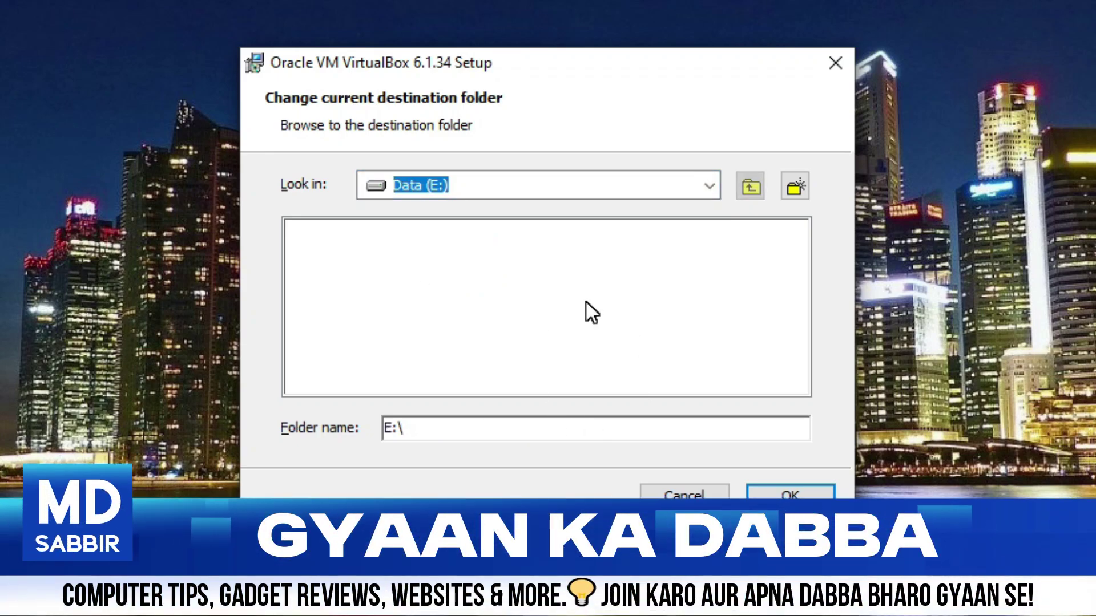
click(484, 429)
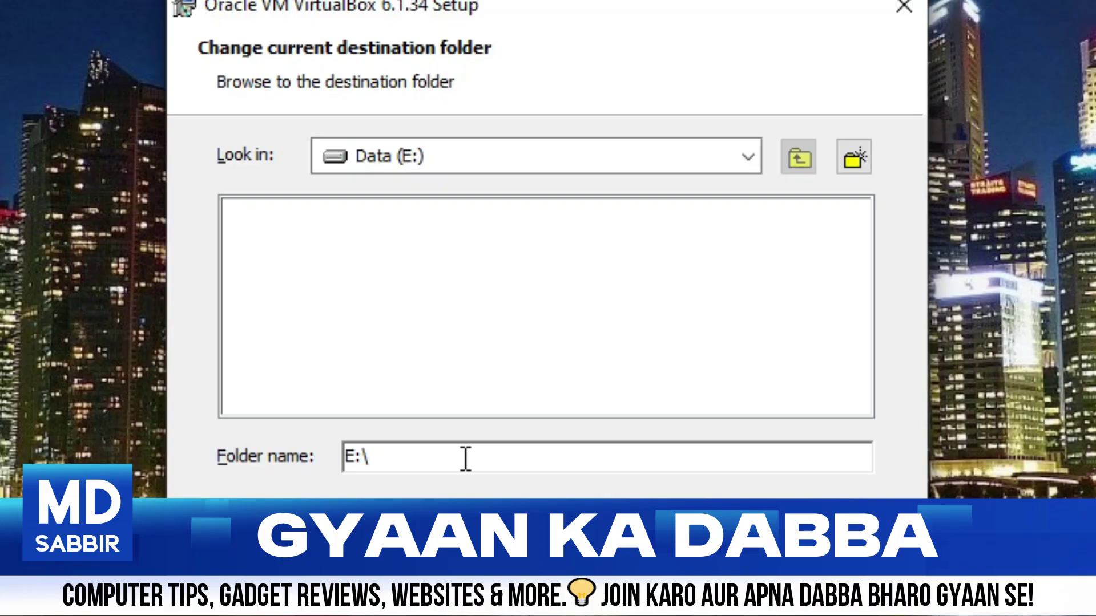
text(vi)
key(BackSpace)
key(BackSpace)
text(VM)
key(Return)
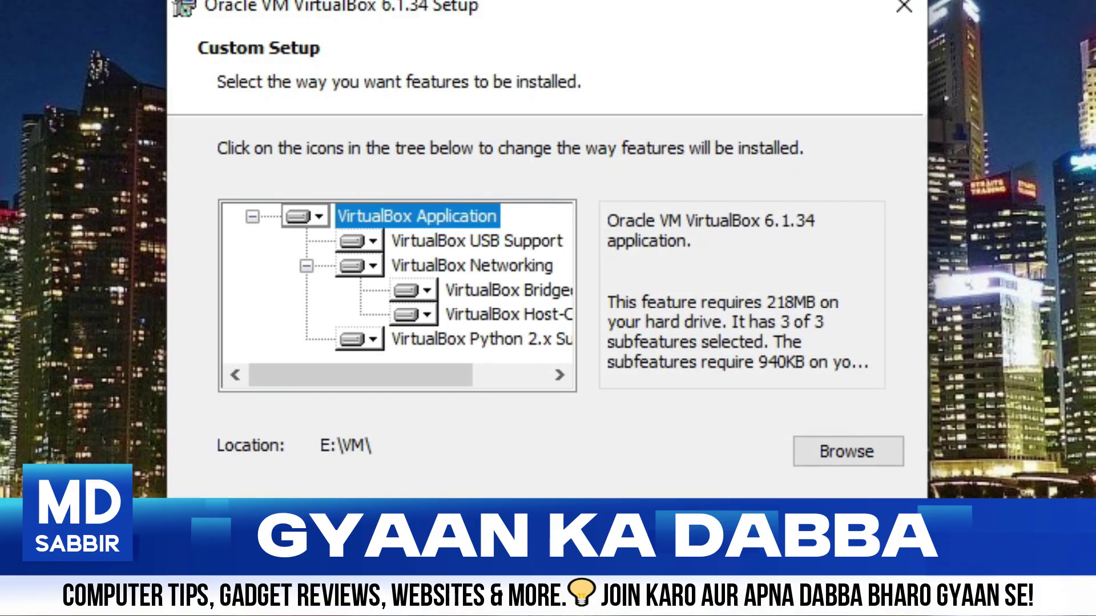
Continue past the Custom Setup page, leaving all shortcut options enabled
click(708, 539)
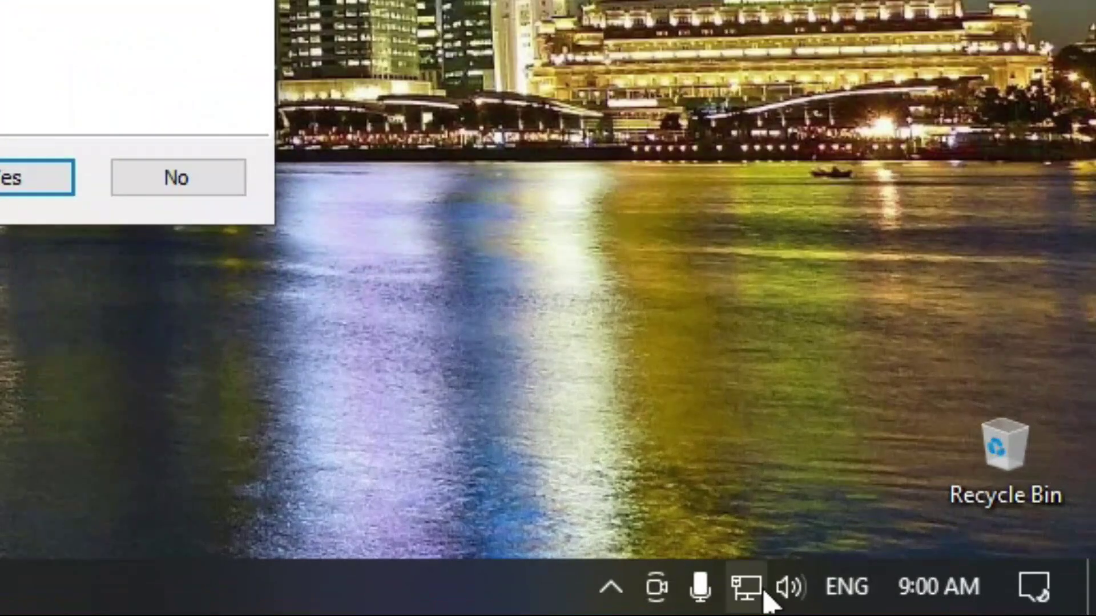
Disable the Ethernet 2 adapter via Network & Internet adapter options, then close Network Connections
right_click(762, 596)
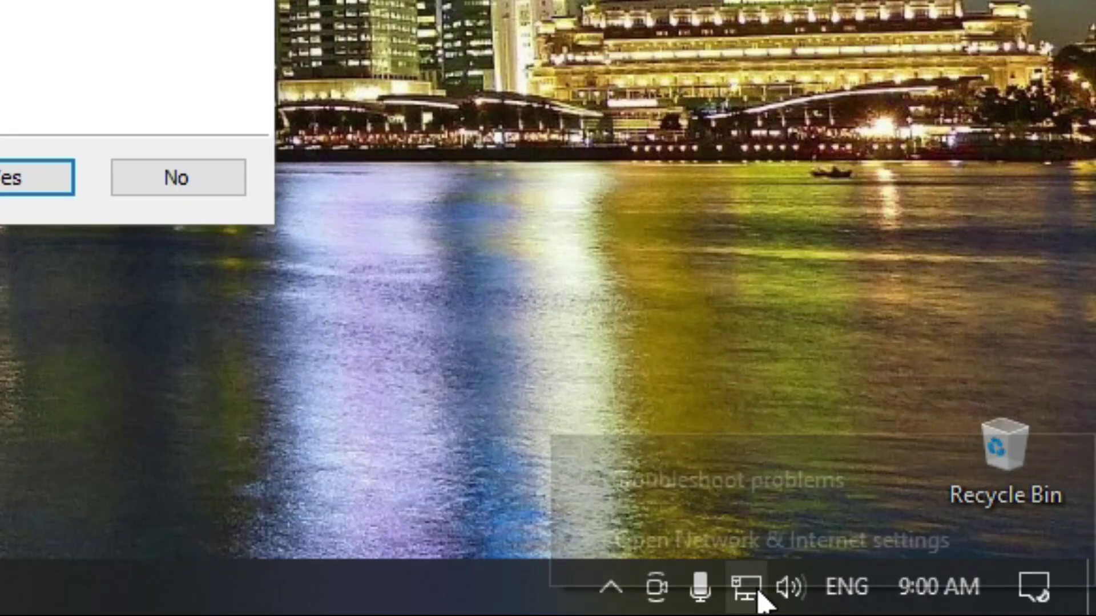
click(721, 545)
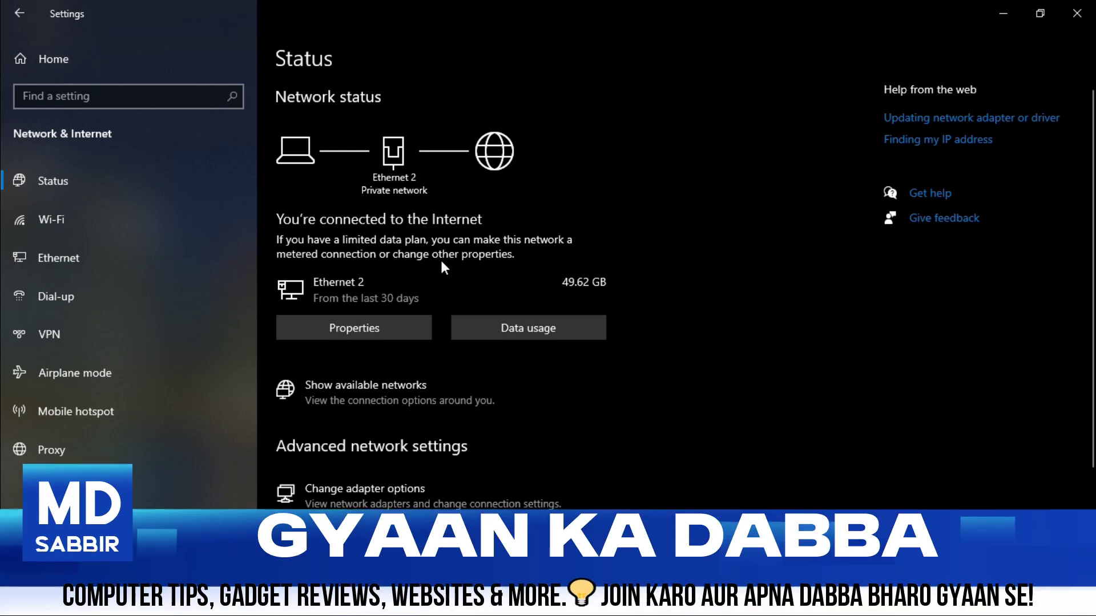
scroll(440, 258, down, 3)
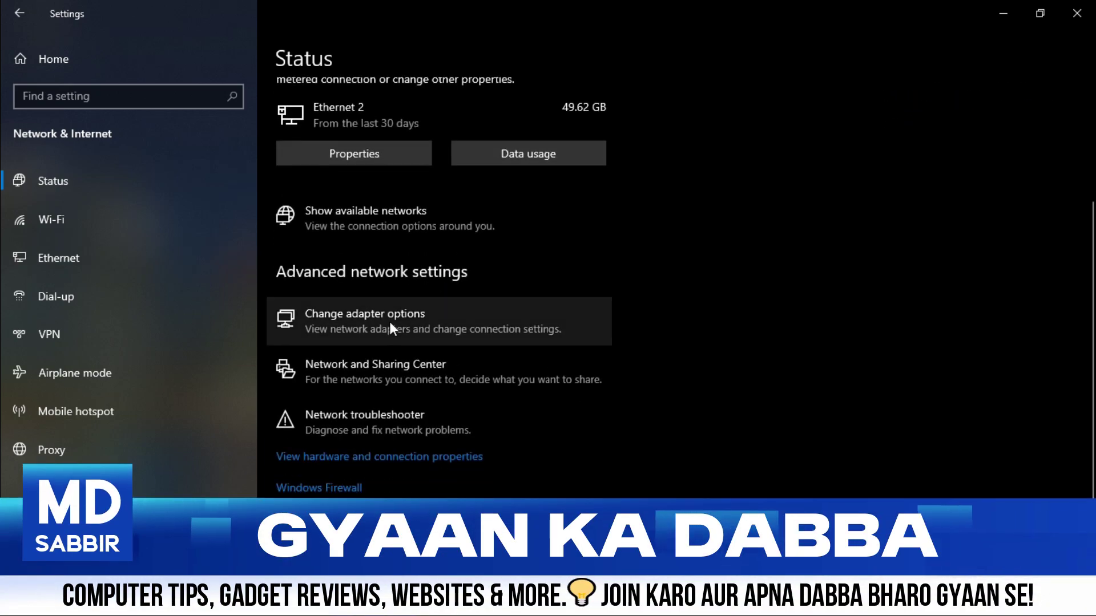
click(390, 323)
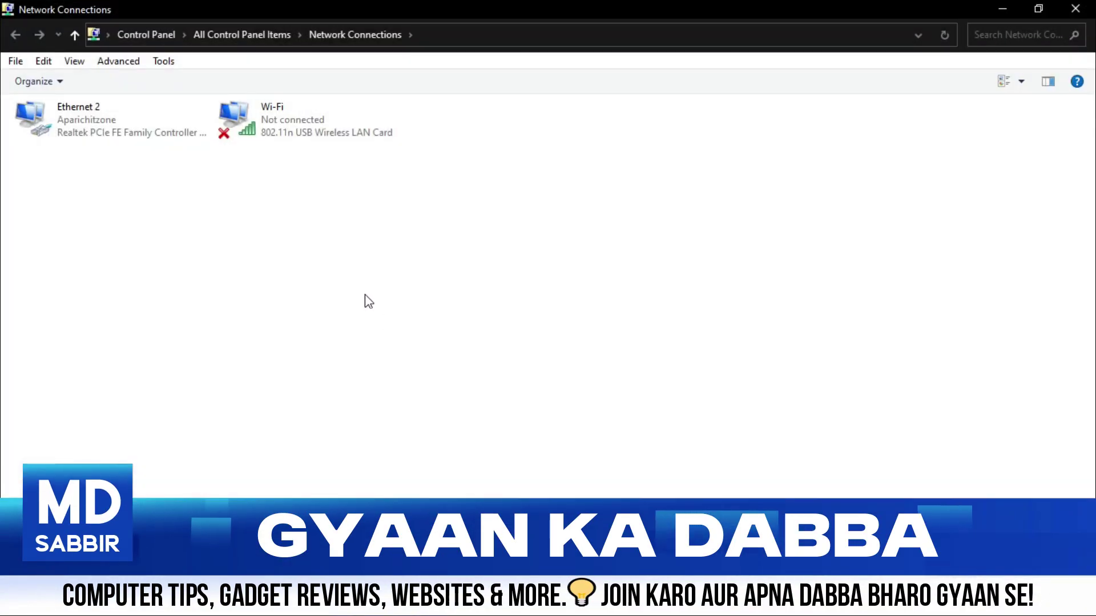
click(83, 126)
right_click(77, 121)
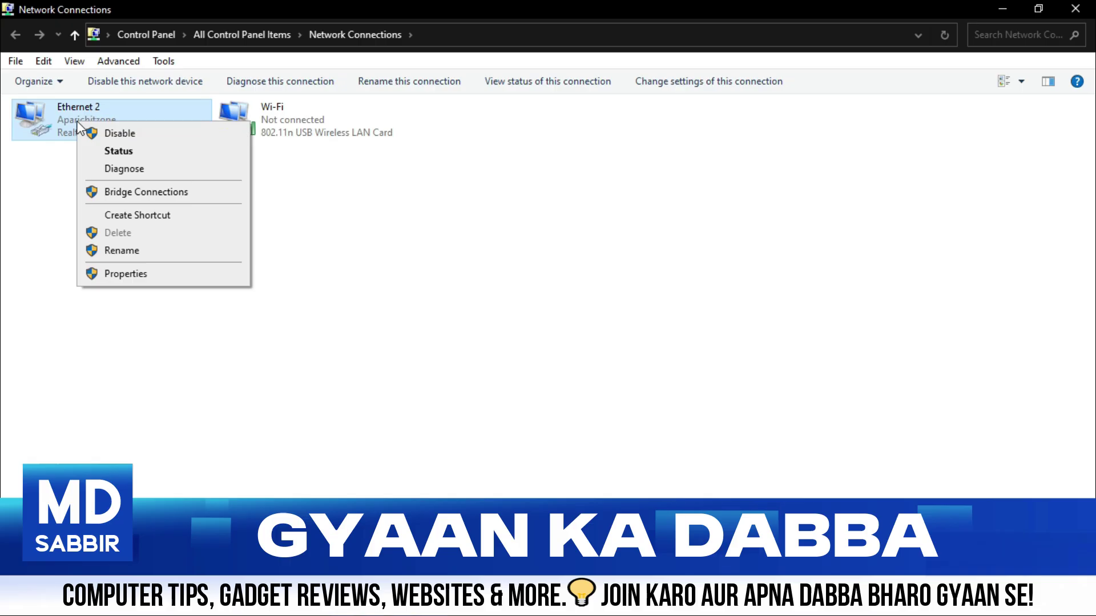
click(119, 134)
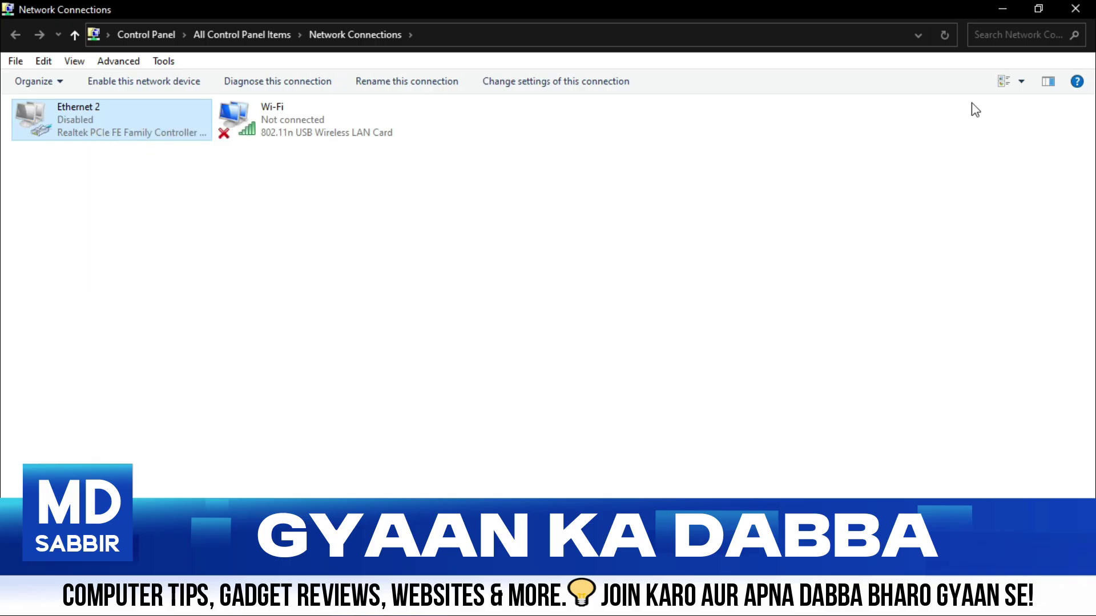
click(1076, 9)
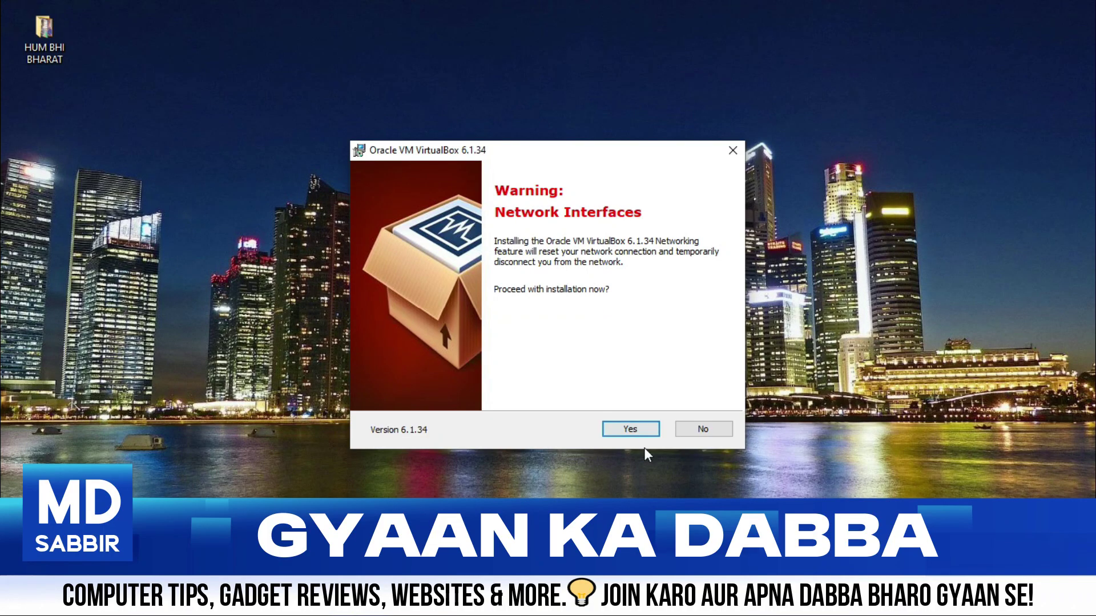
Accept the network reset warning, start installing, and approve the Oracle USB device driver
click(631, 430)
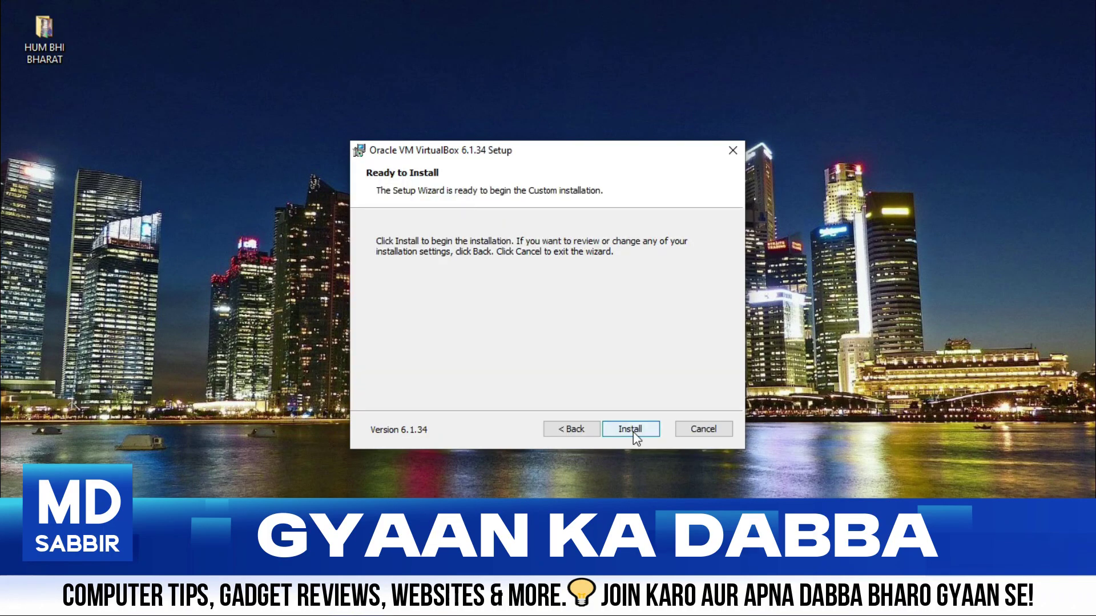
click(631, 430)
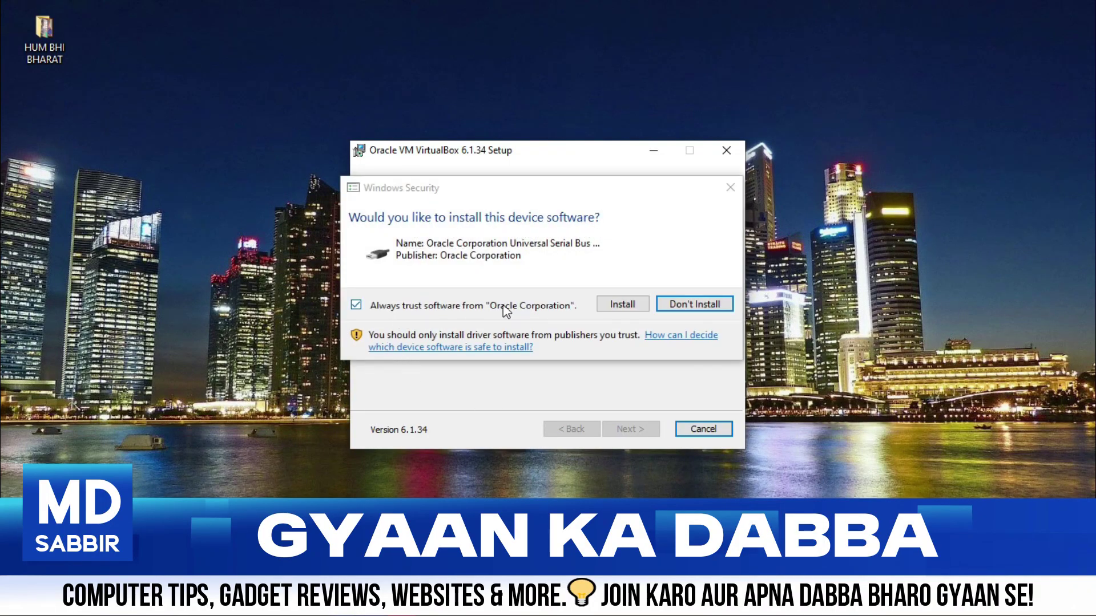
click(621, 304)
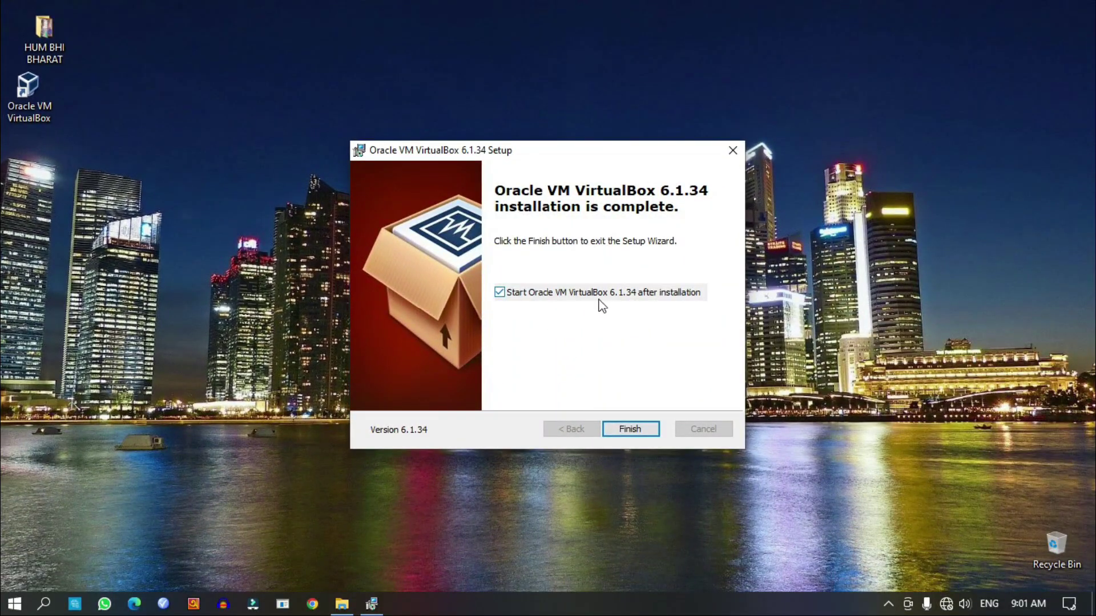
Finish setup with 'Start Oracle VM VirtualBox after installation' left checked
click(630, 430)
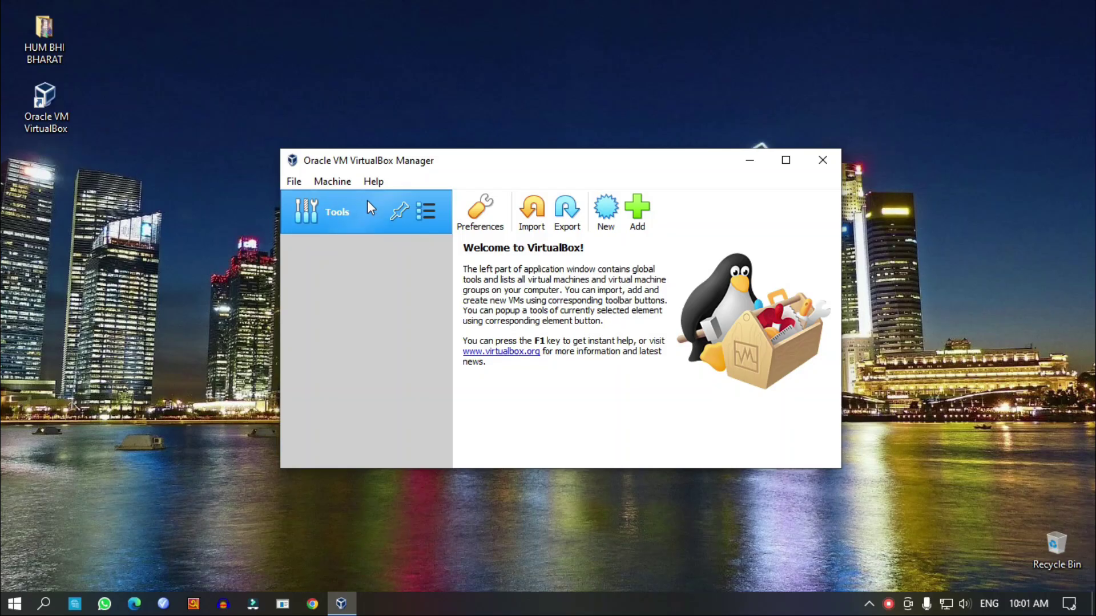
Define a Windows 7 (64-bit) machine 'window7 ultimate' with 4096 MB memory and a new virtual disk
click(608, 220)
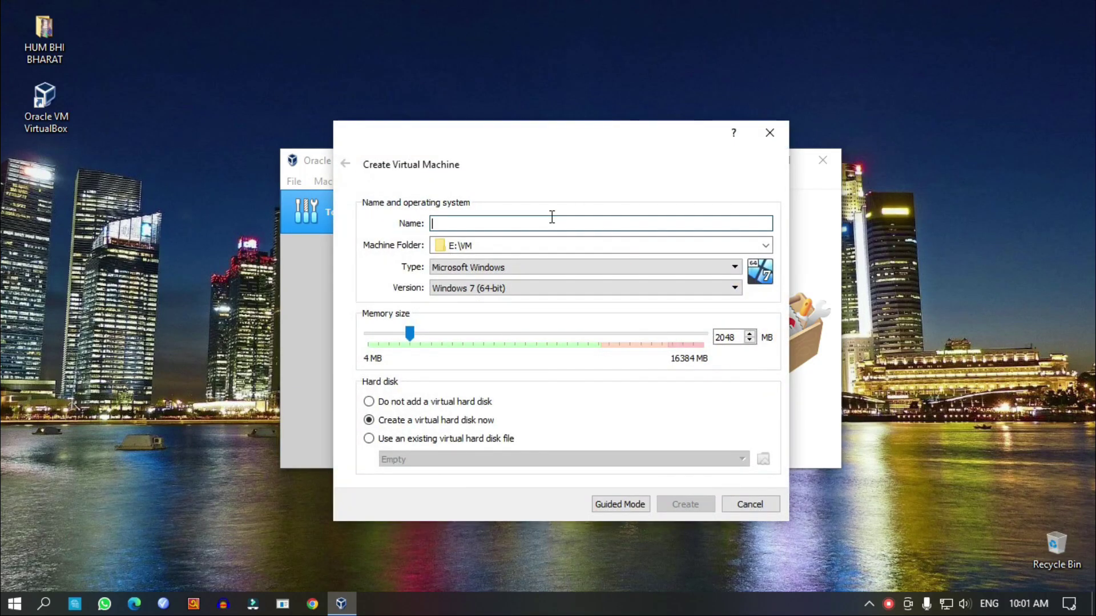
click(550, 219)
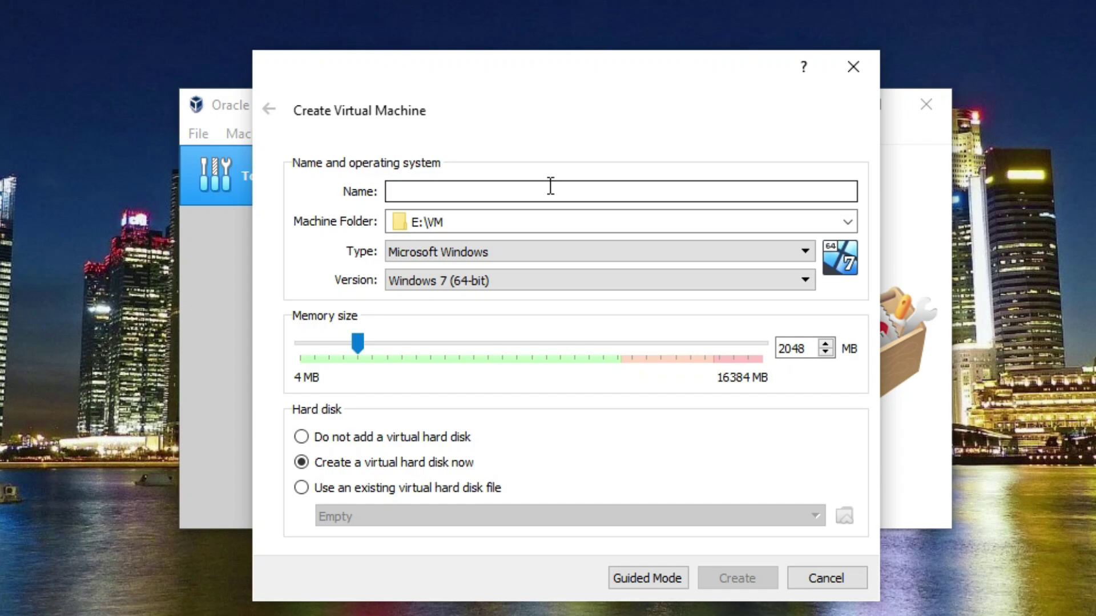
text(win)
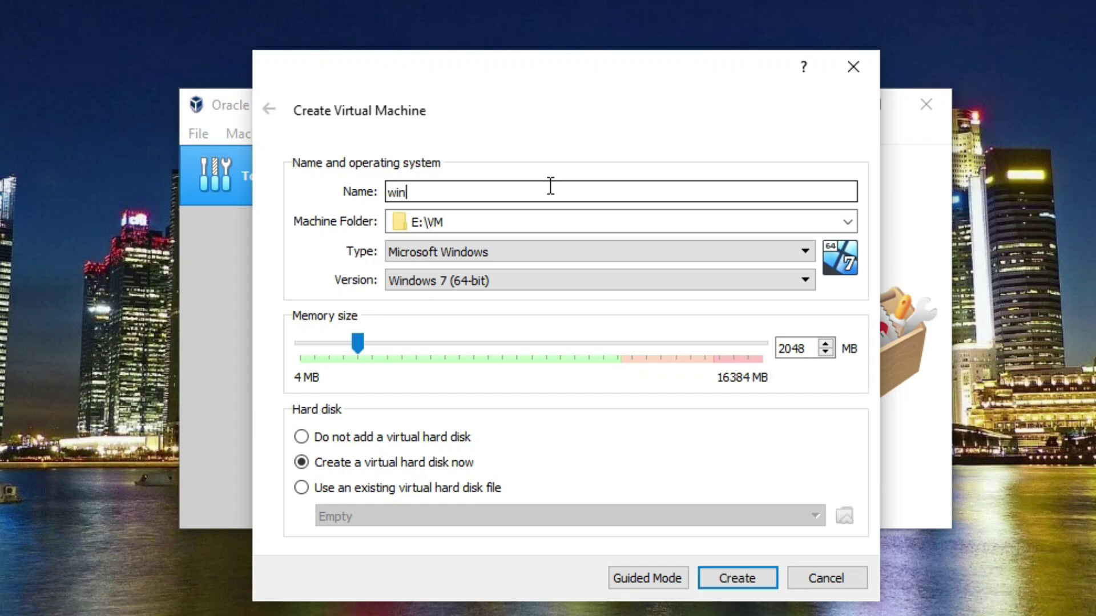
text(dow7 ultimate)
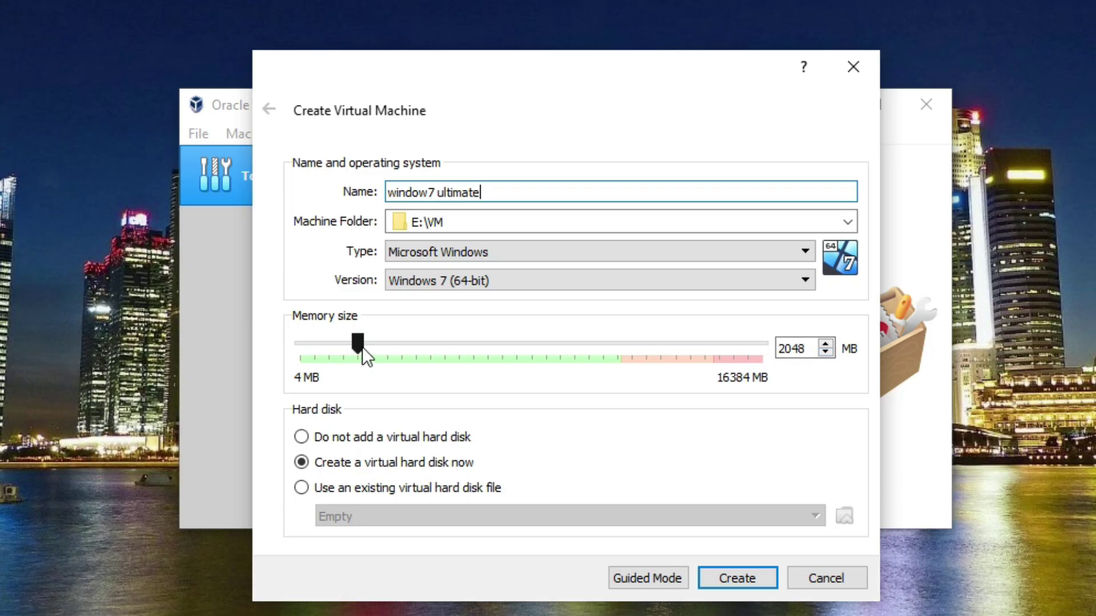
drag(361, 348, 423, 351)
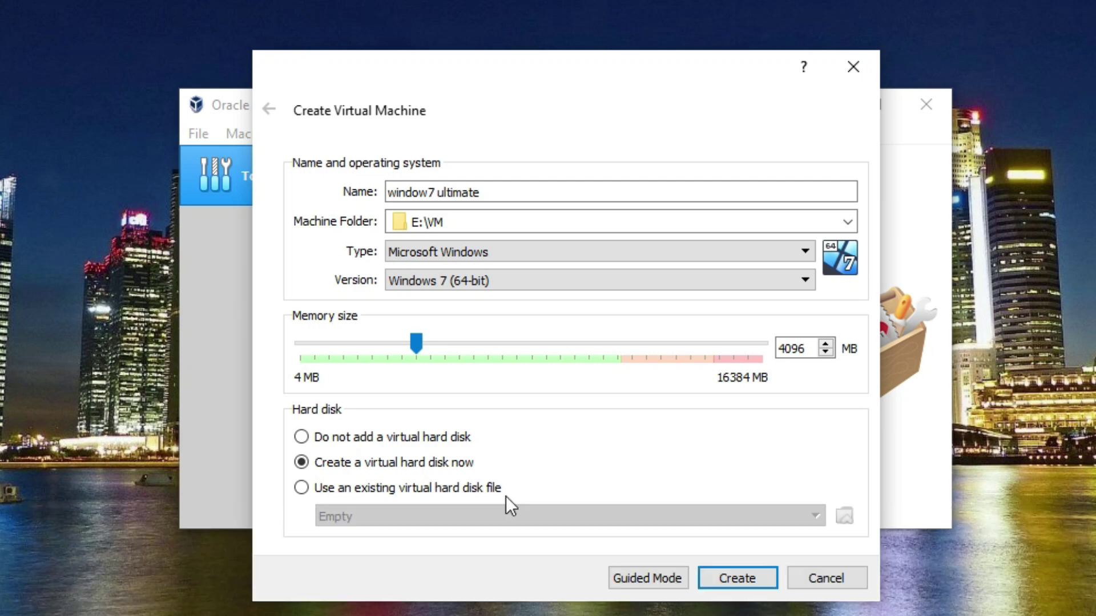
click(772, 572)
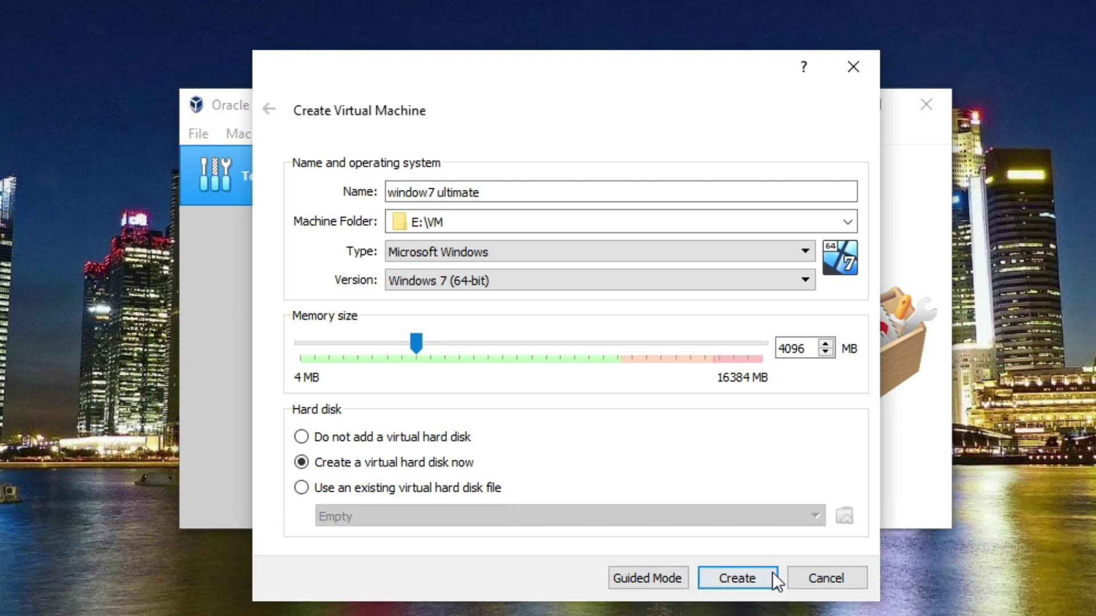
Dismiss the machine folder error and choose to pick a different machine folder
click(731, 575)
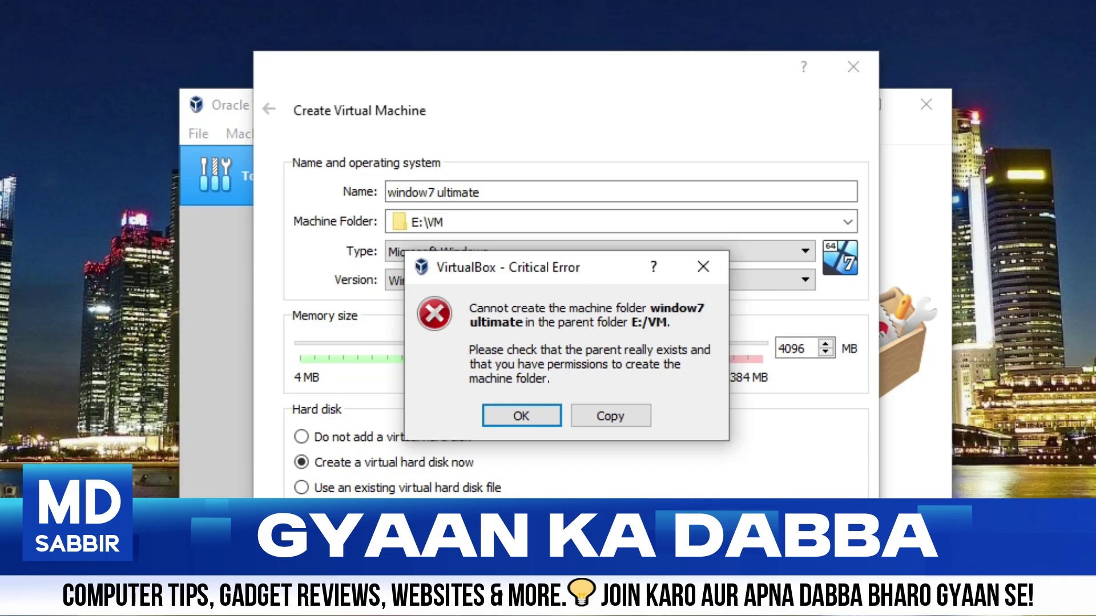
click(535, 416)
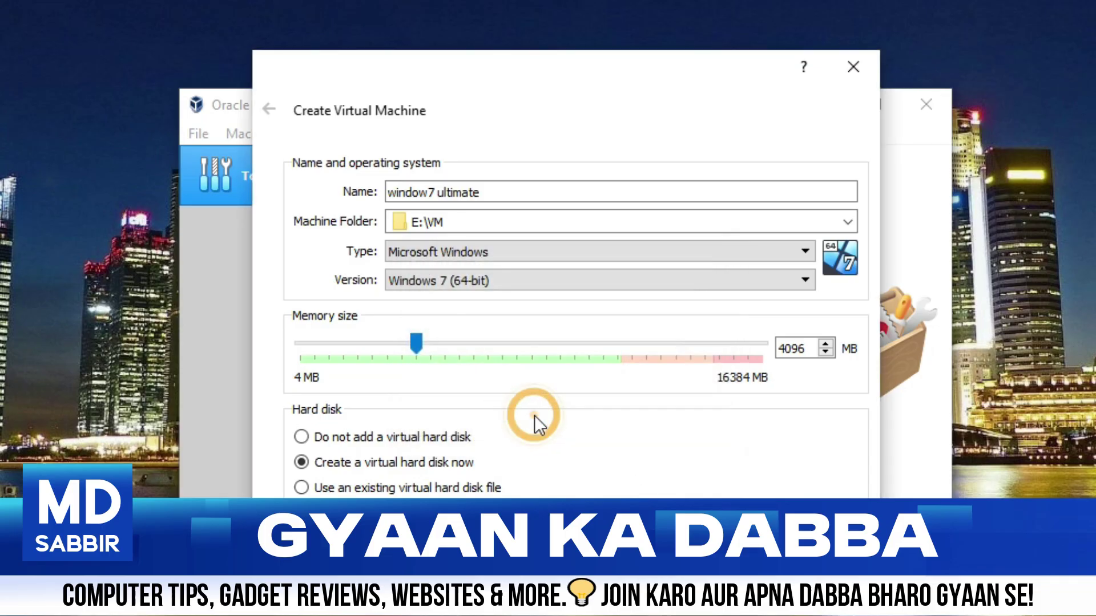
click(848, 221)
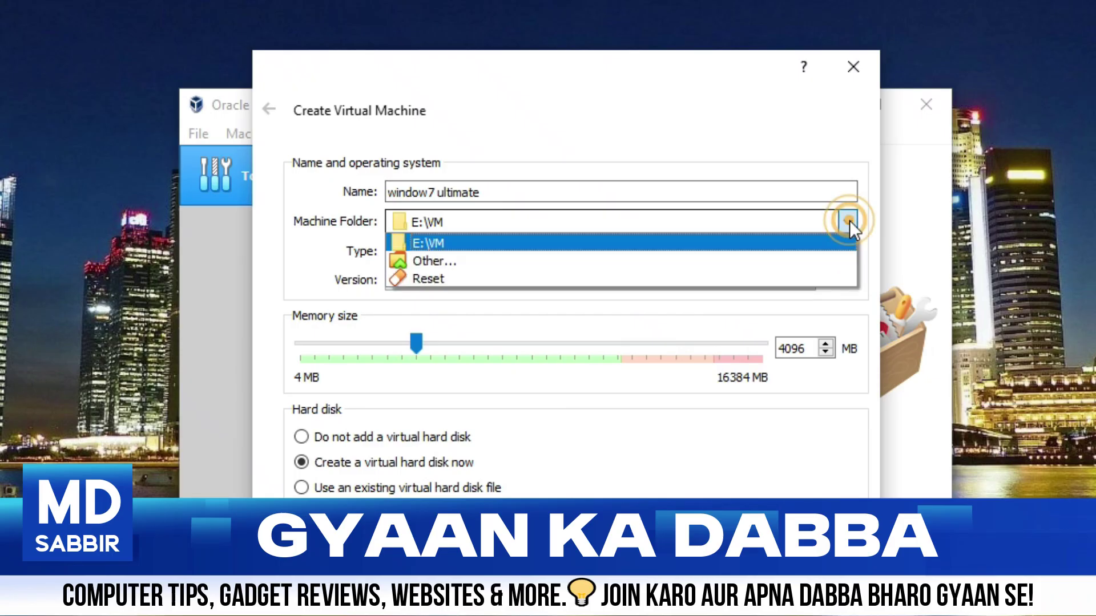
click(525, 261)
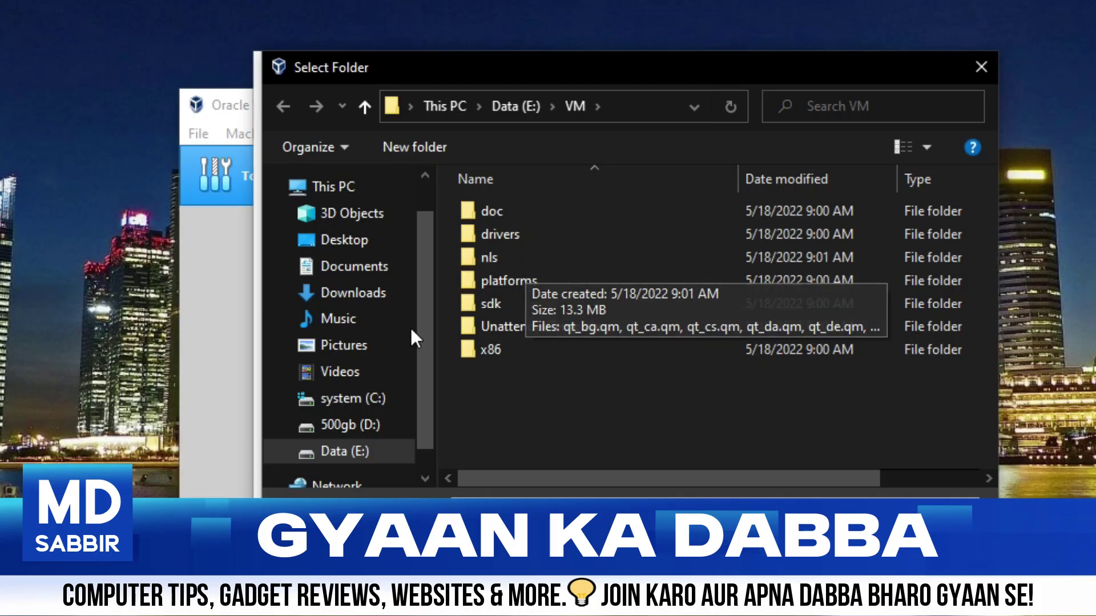
Create a new win7 folder on Data (E:) and use it as the machine folder
click(363, 452)
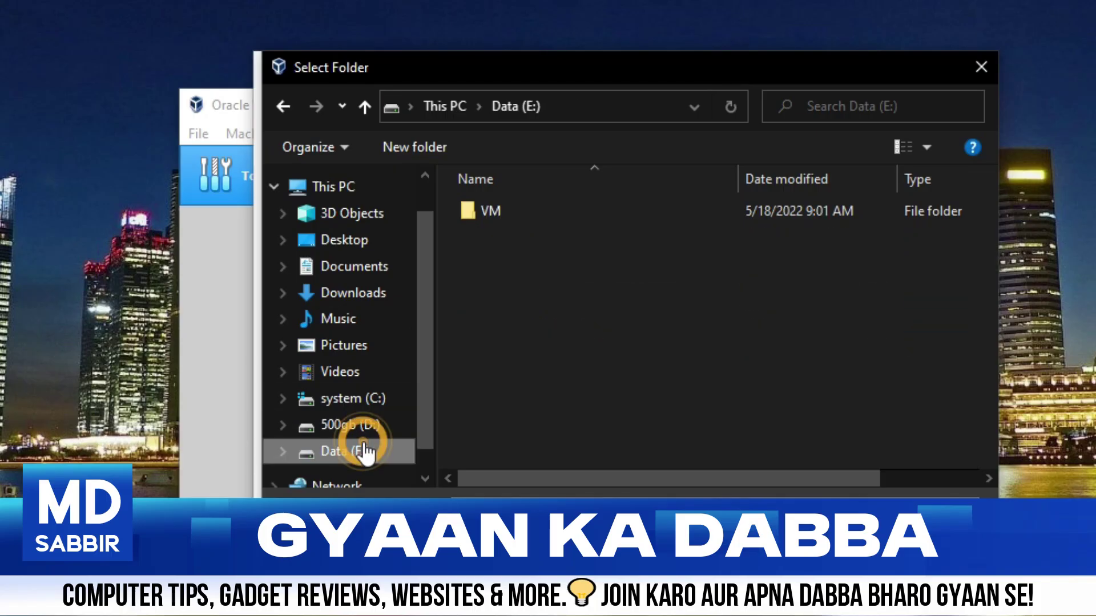
right_click(502, 274)
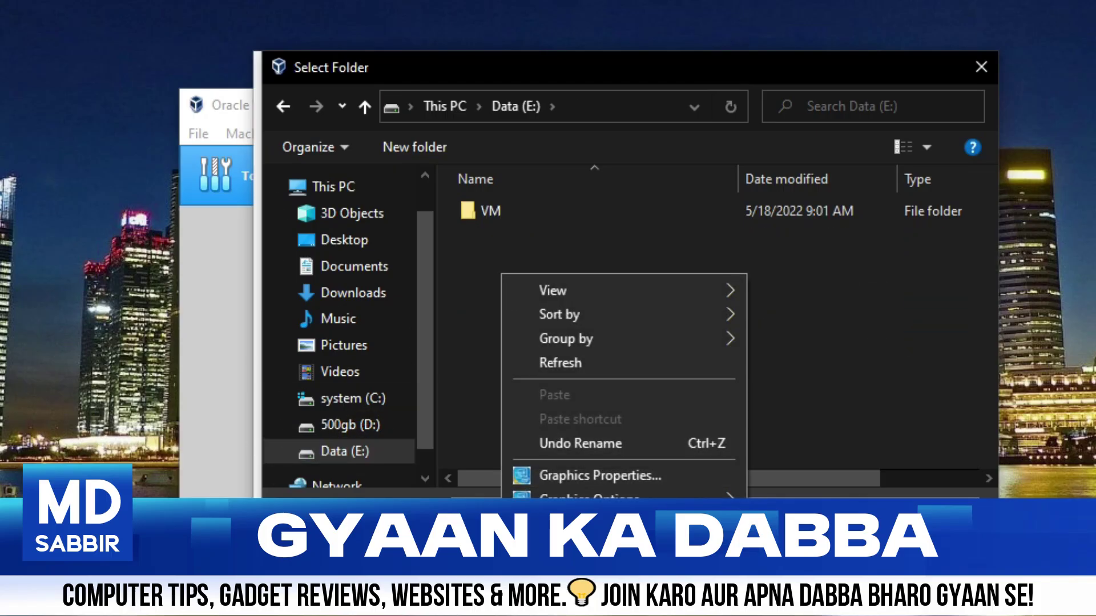
mouse_move(628, 528)
click(781, 308)
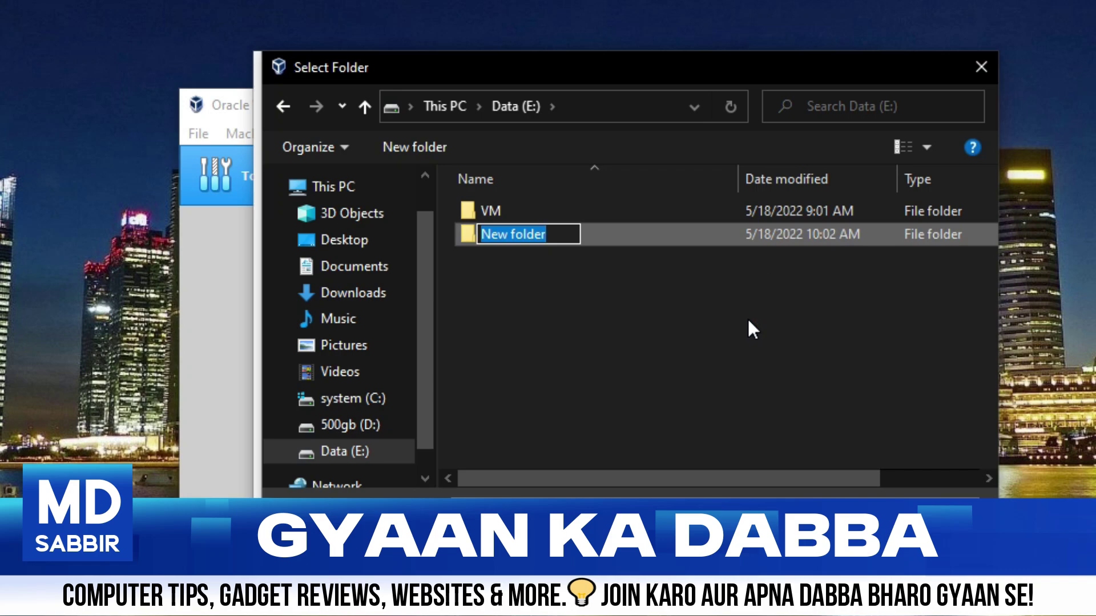
text(wi)
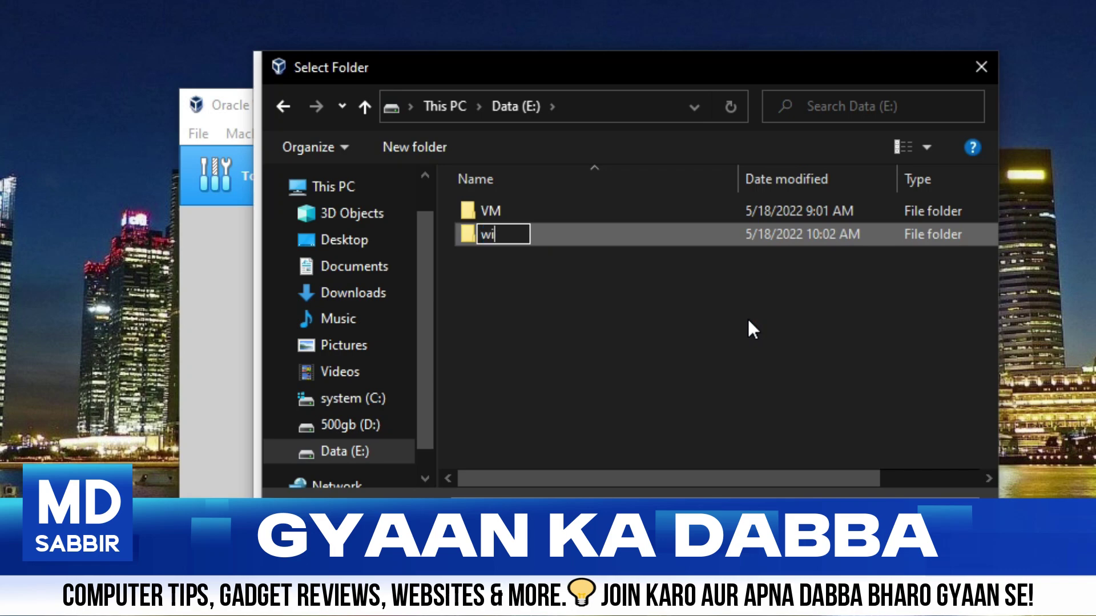
text(n7)
key(Return)
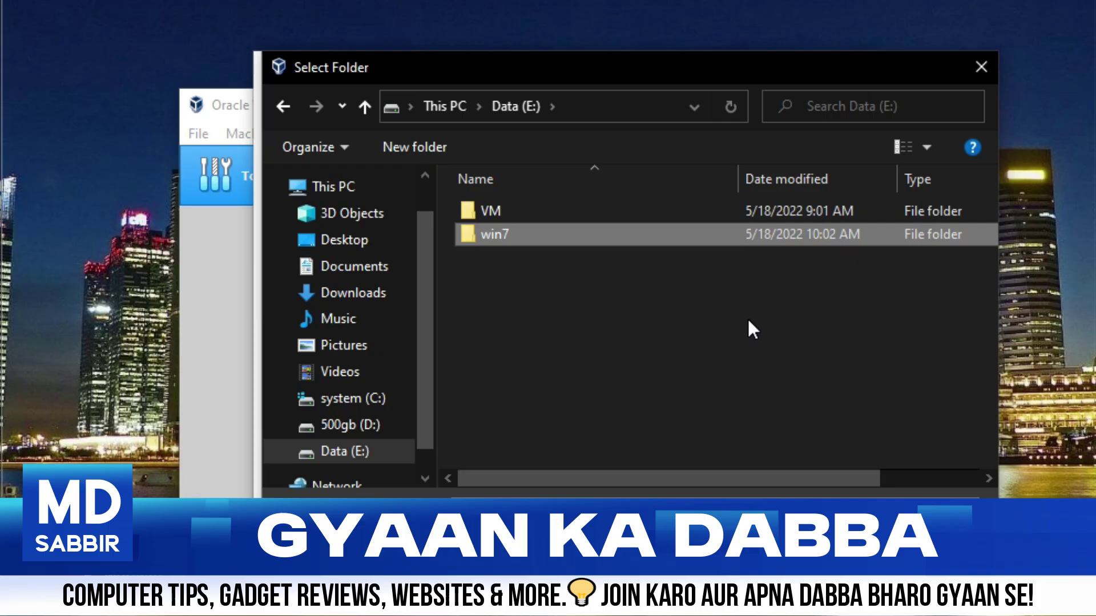
key(Return)
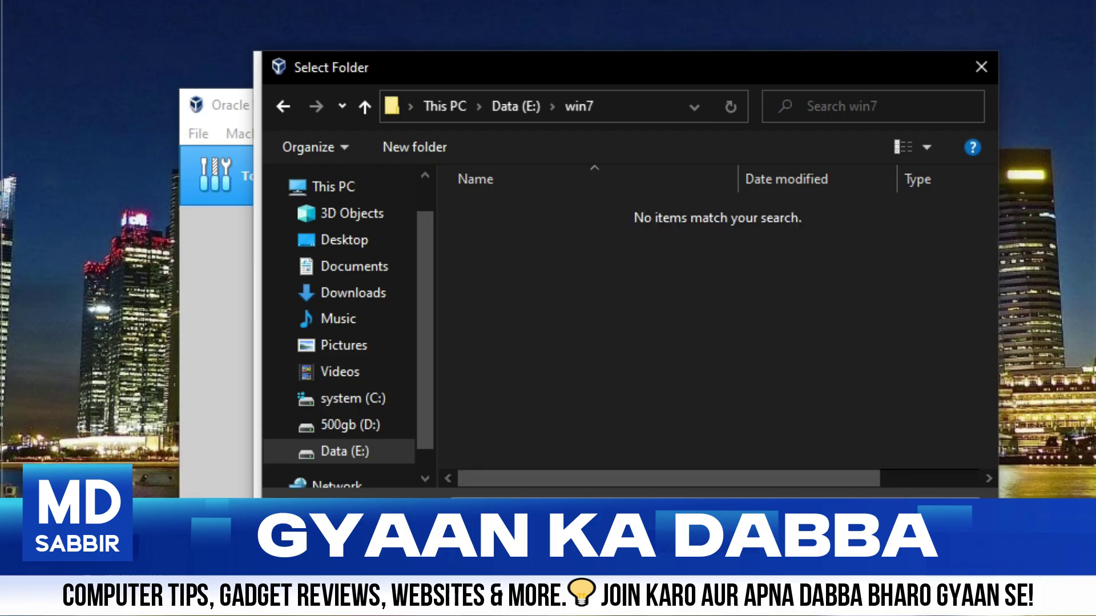
key(Return)
Keep E:\win7 as the machine folder and create the VM with a 32 GB dynamically allocated VDI disk
click(441, 222)
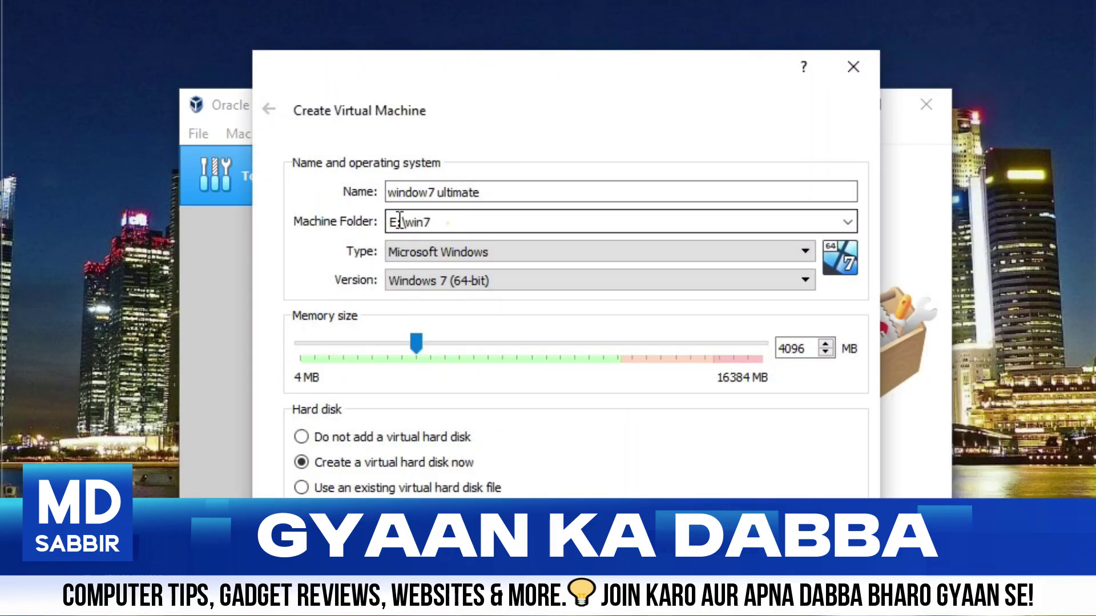
drag(393, 222, 434, 222)
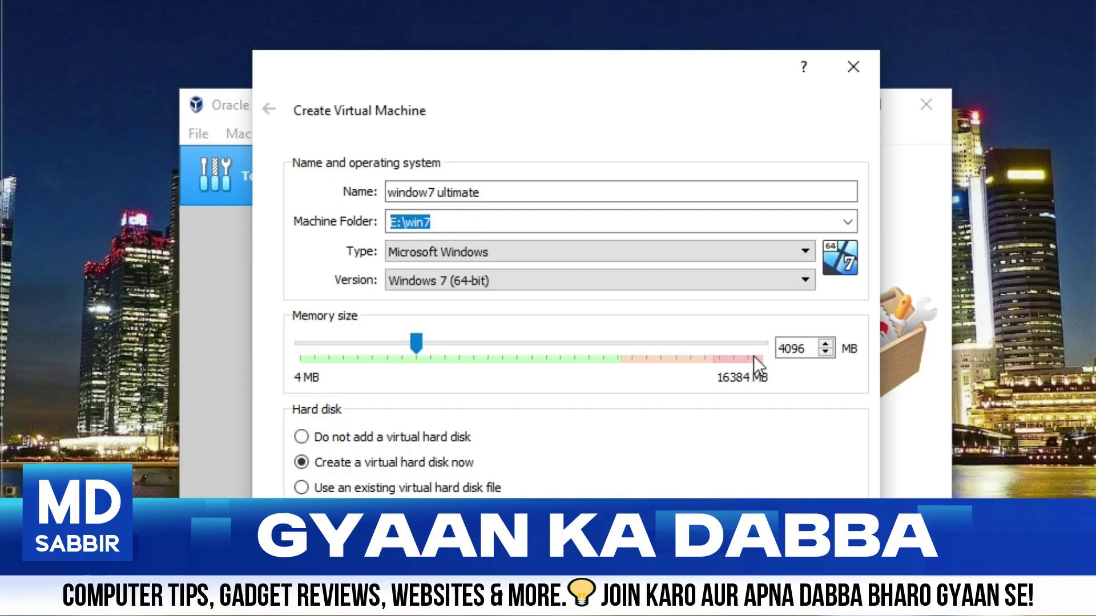
key(Return)
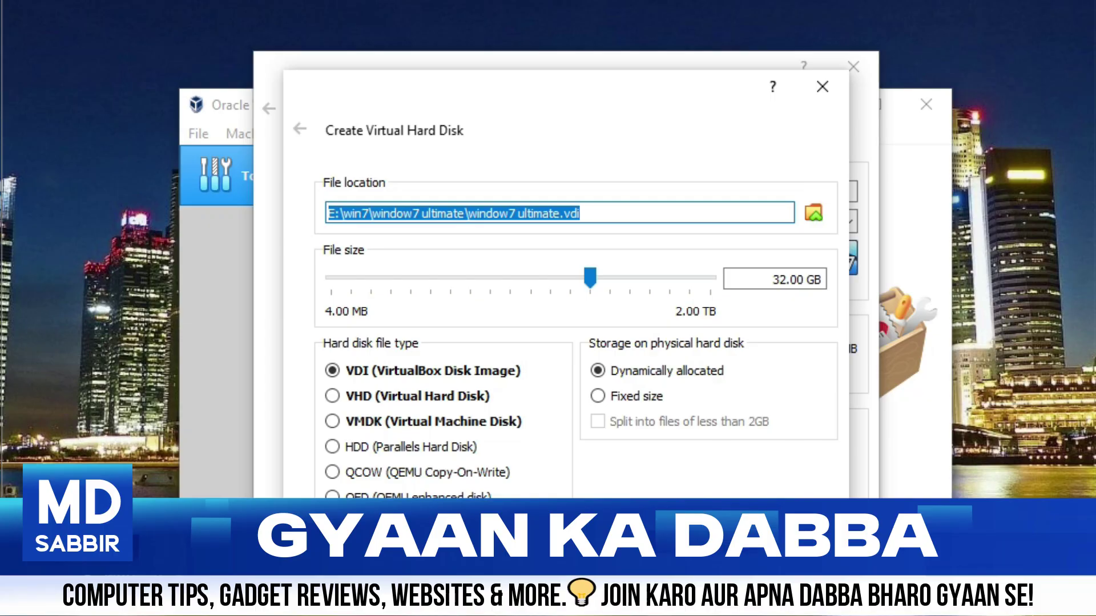
key(Return)
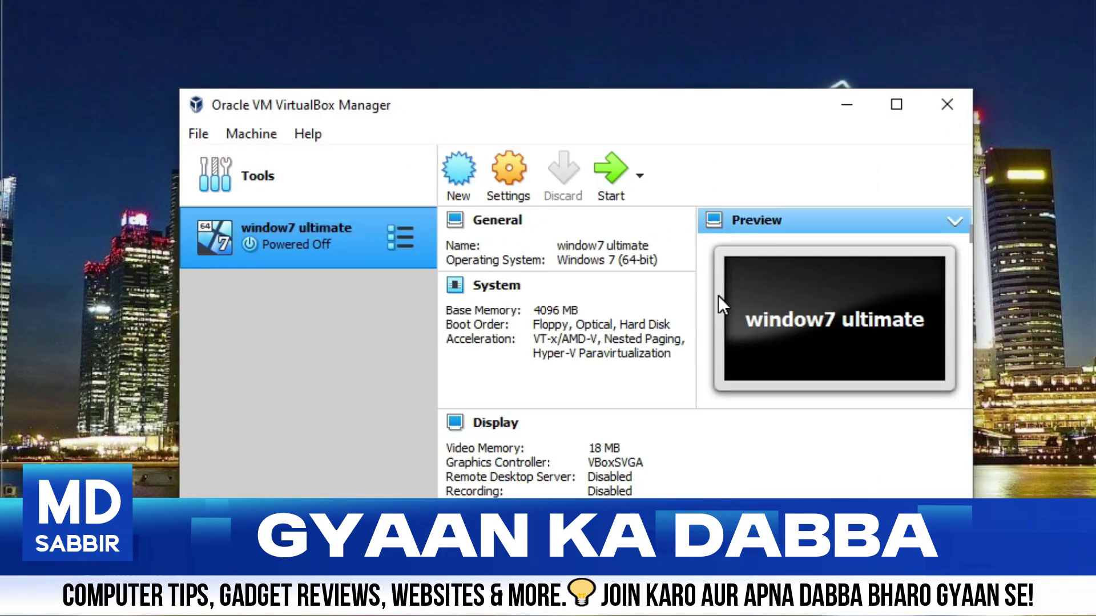
In window7 ultimate's Storage settings, select the empty optical drive and bring up its disk choices
right_click(306, 237)
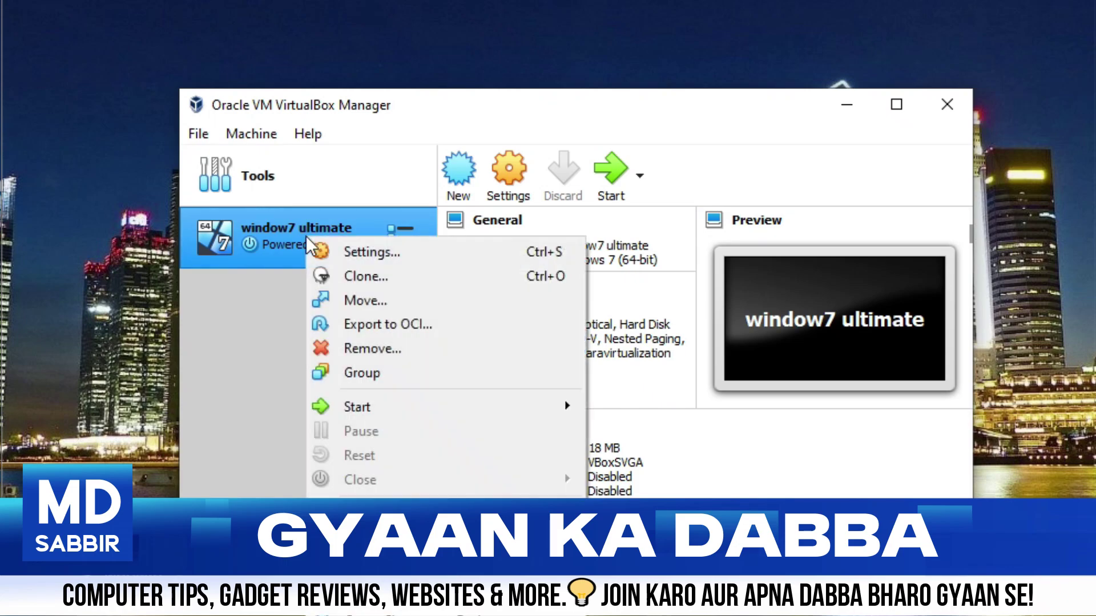
key(Escape)
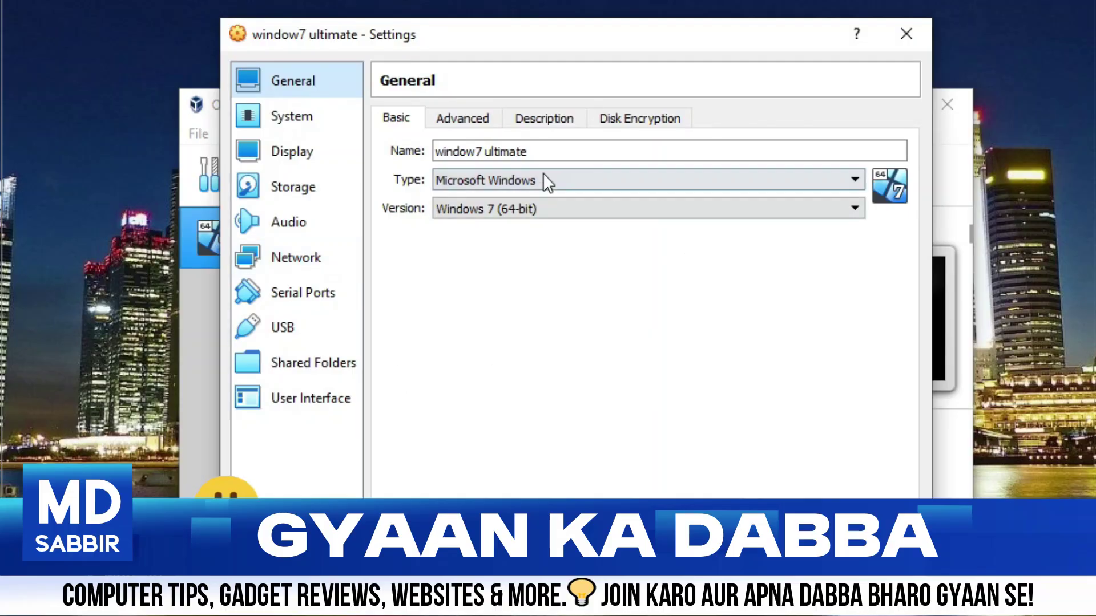
click(303, 191)
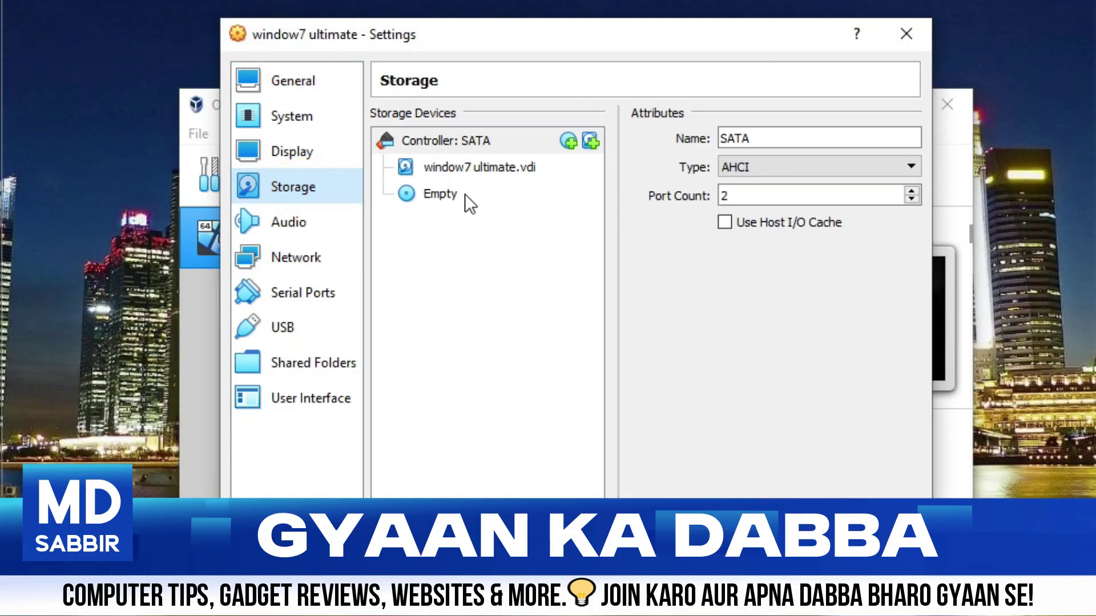
click(444, 194)
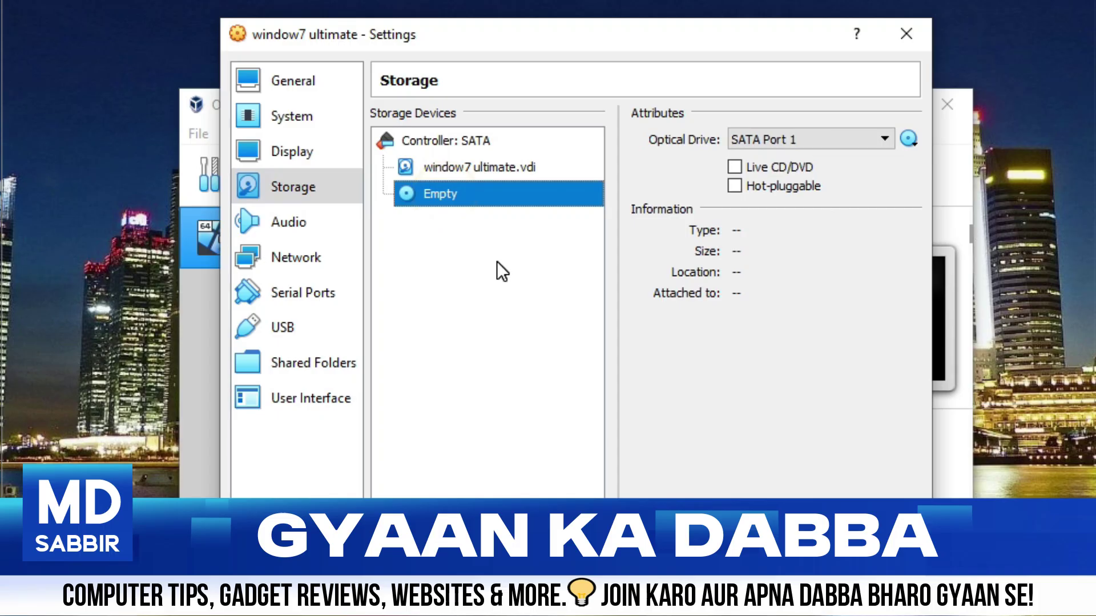
click(910, 139)
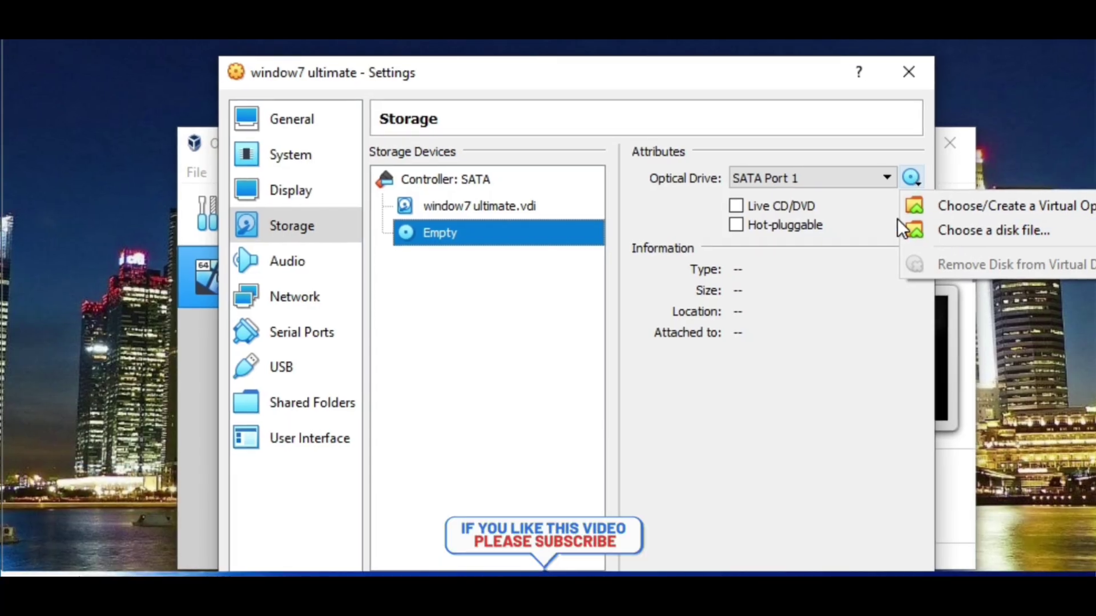
Mount Windows7 3.35gb.iso from D:\OS in the optical drive and start window7 ultimate
click(963, 223)
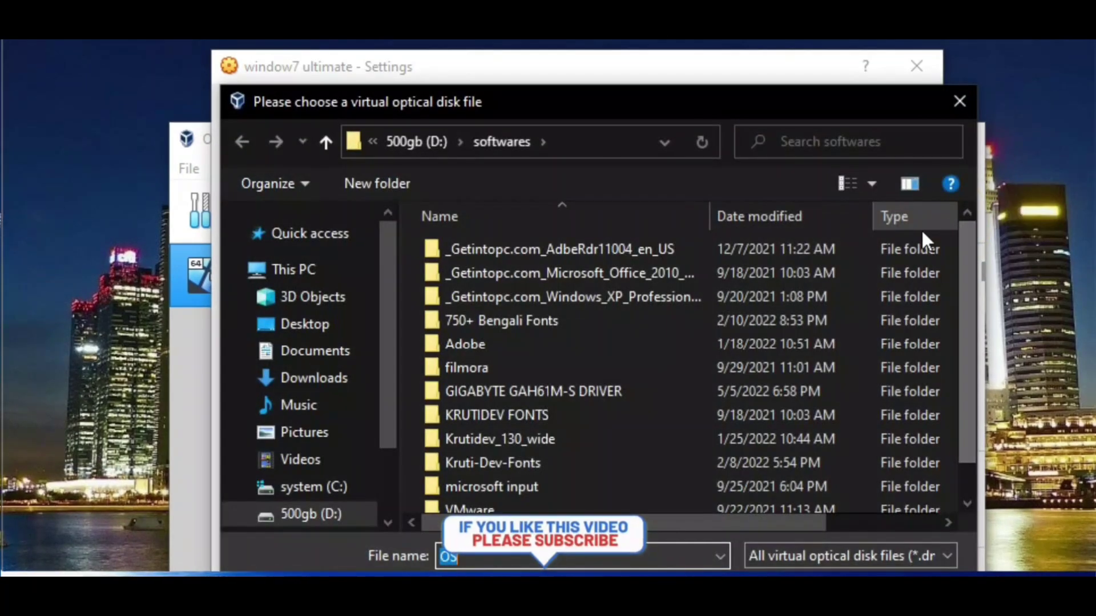
click(328, 514)
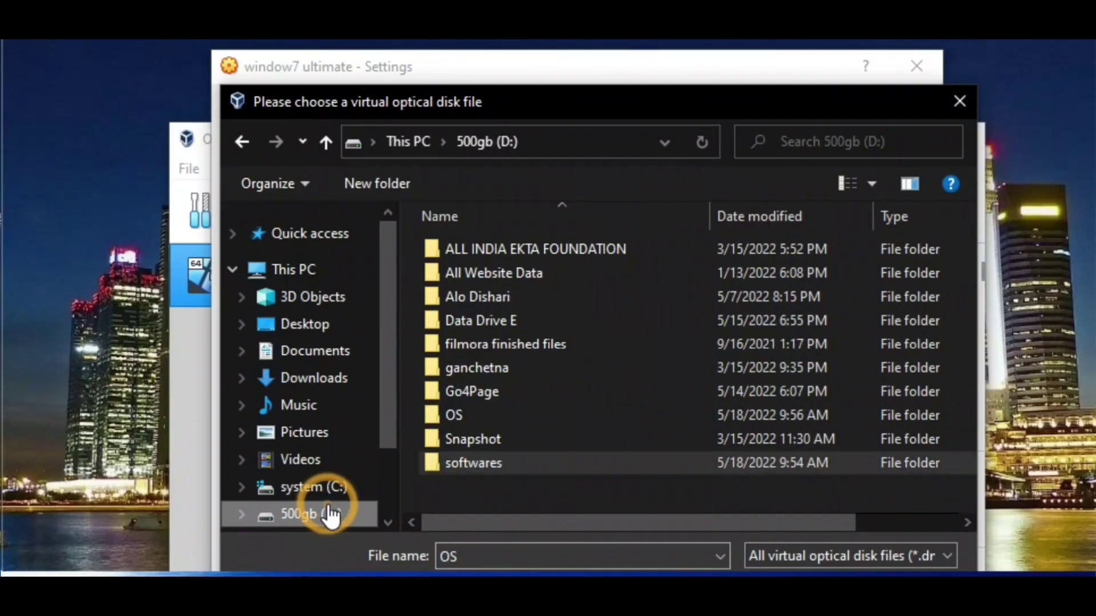
double_click(494, 419)
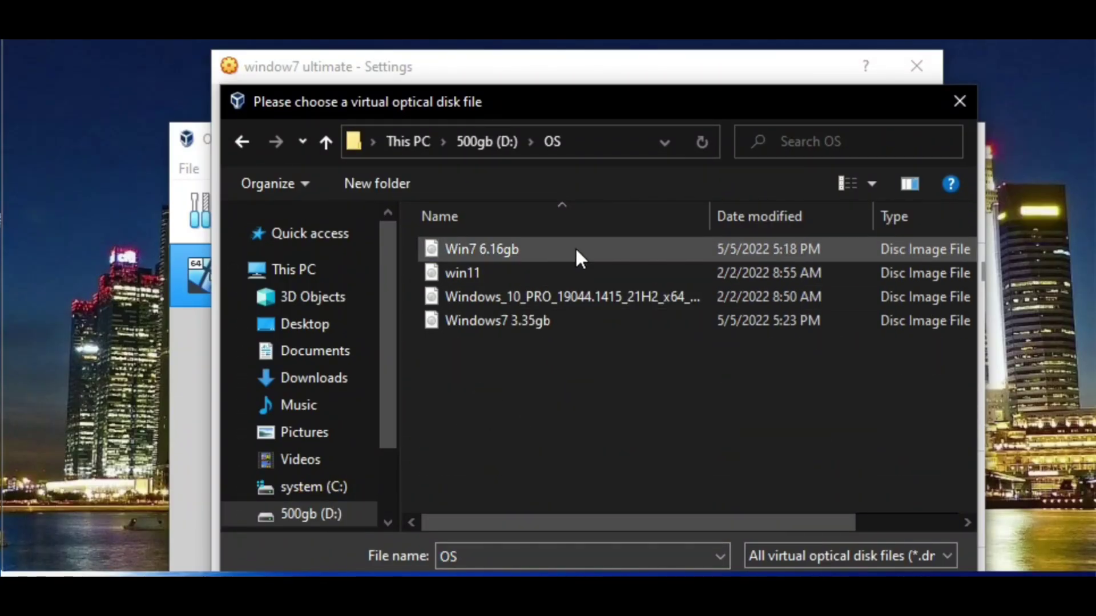
click(520, 320)
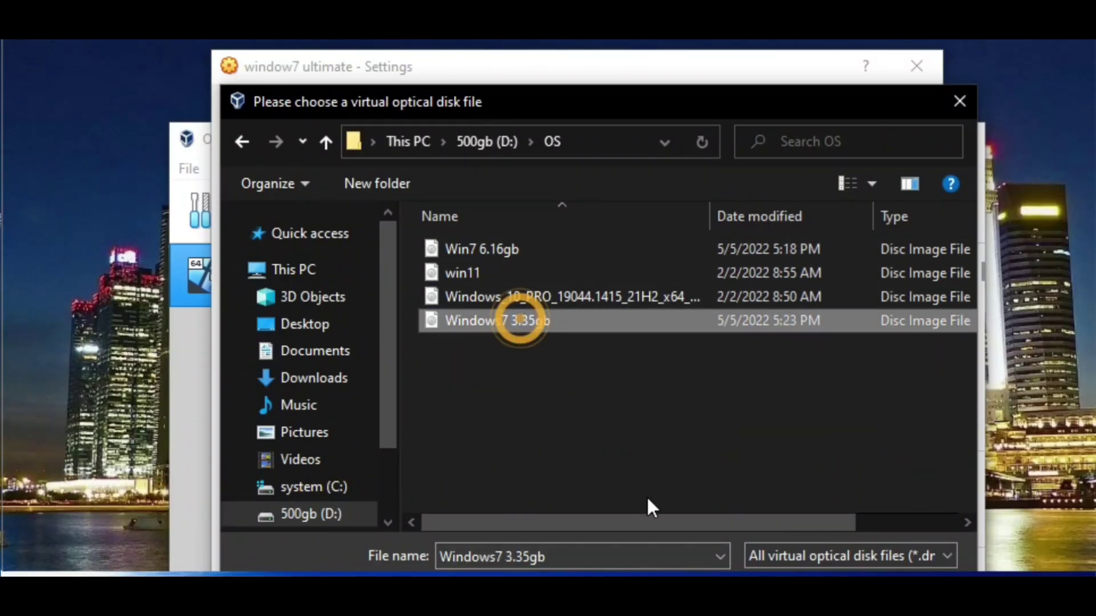
click(772, 572)
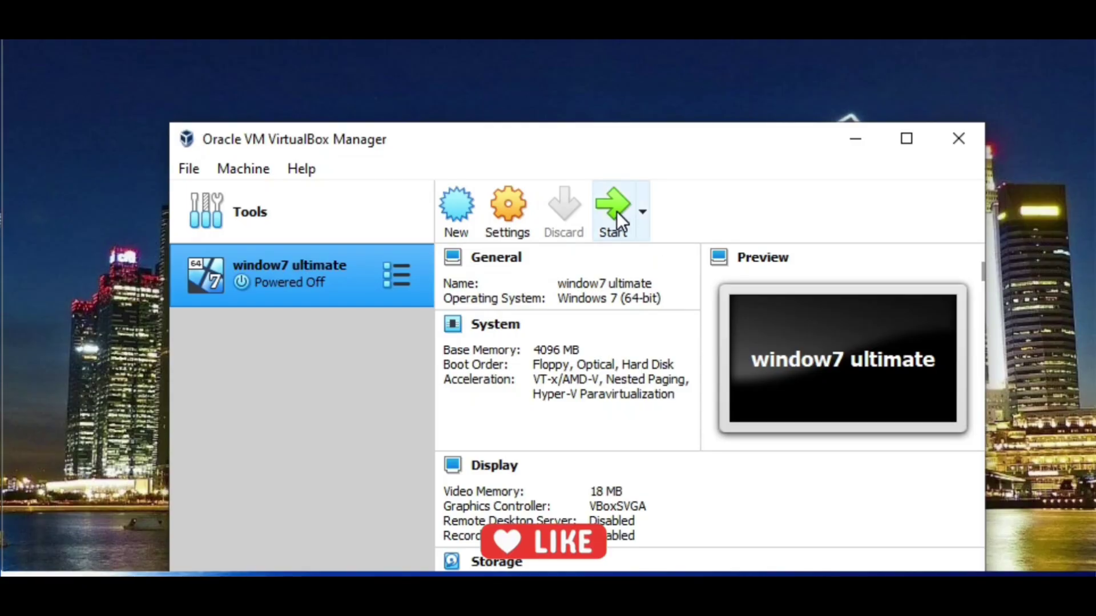
click(615, 211)
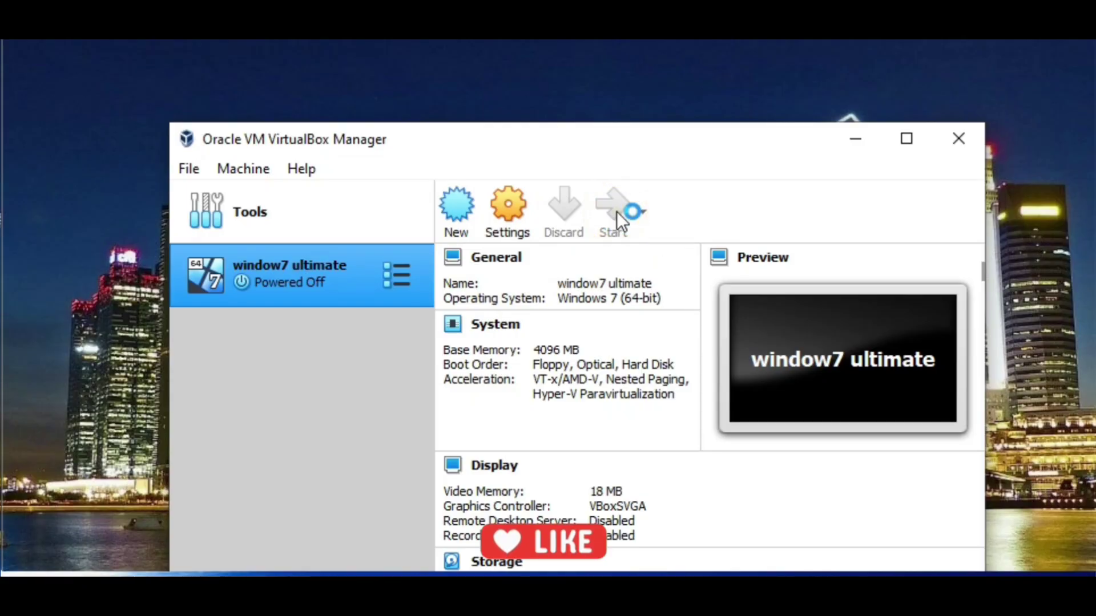
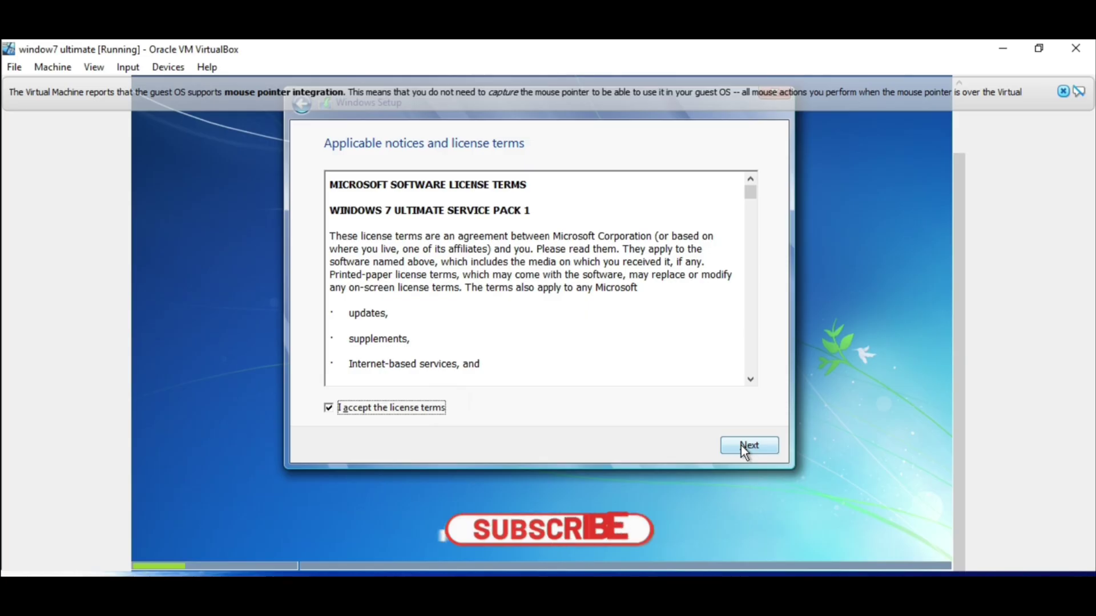
Choose a Custom (advanced) install onto the 32 GB unallocated Drive 0
click(742, 447)
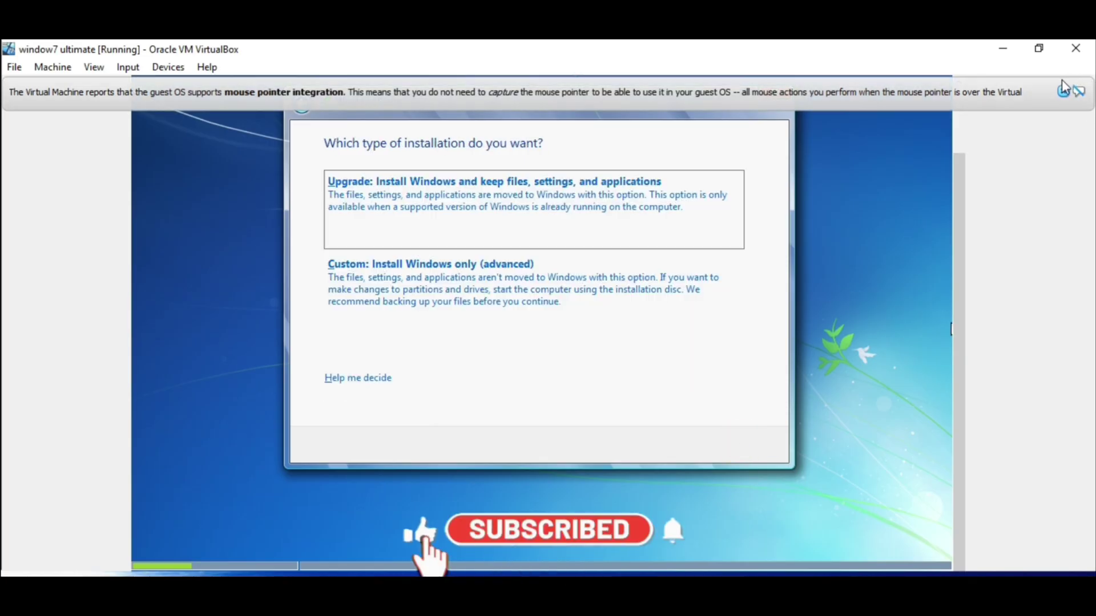
click(473, 273)
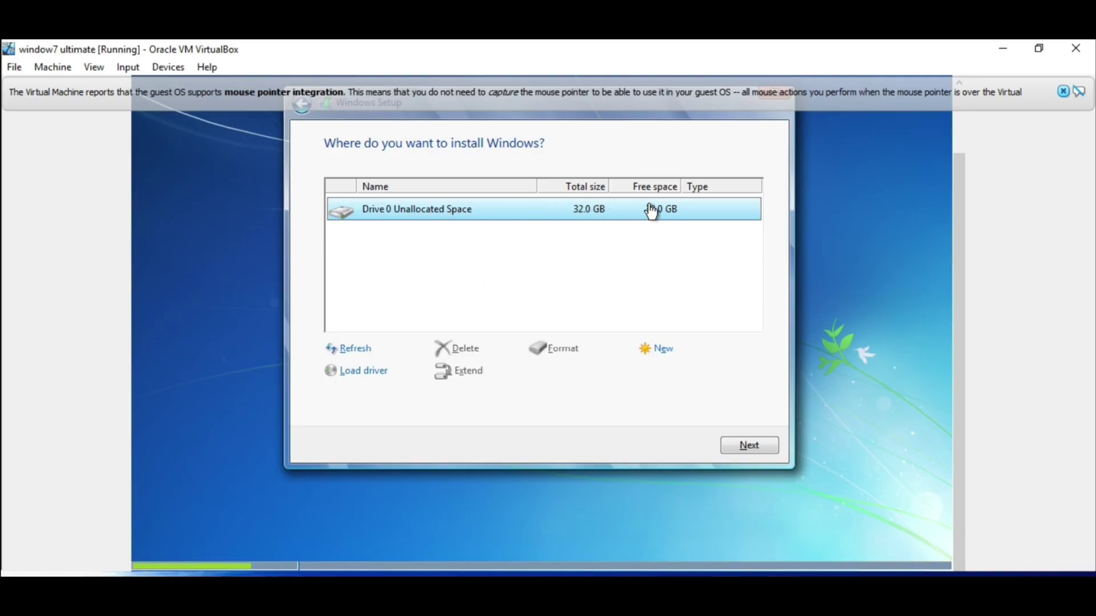
click(743, 447)
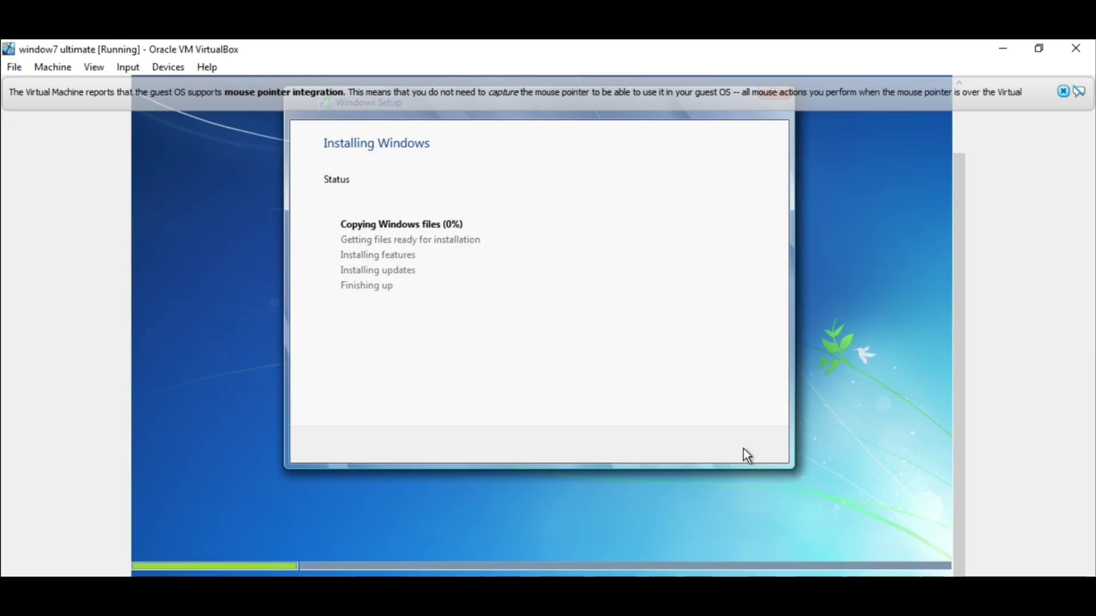
Adjust the VM view scrollbar while Windows Setup copies and installs files
click(962, 302)
drag(963, 302, 956, 283)
click(1065, 92)
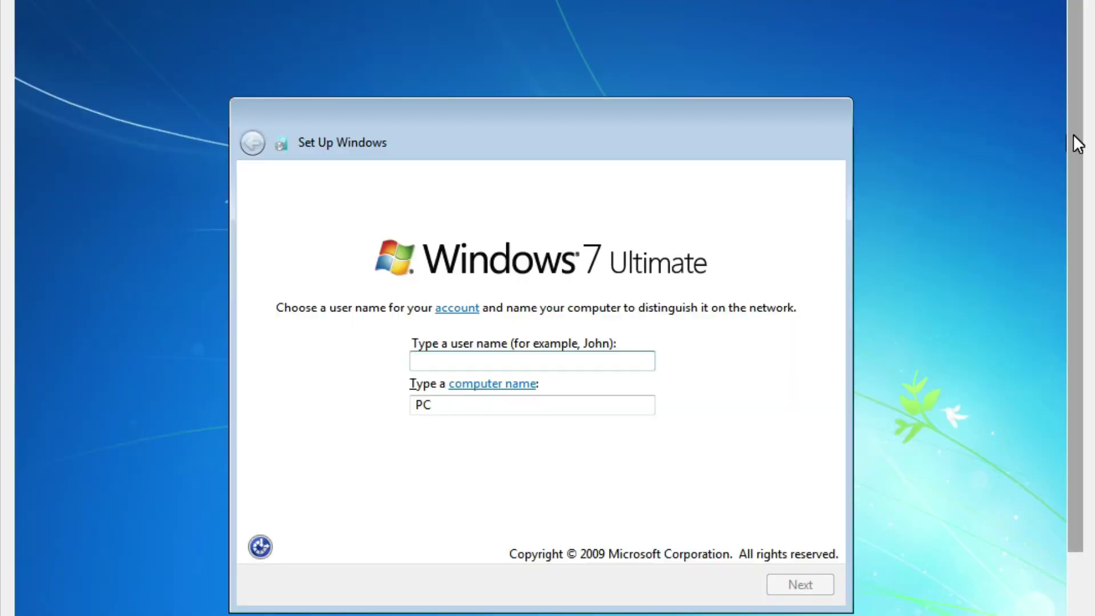
Enter 'doll' as the Windows user name and skip setting an account password
drag(1073, 134, 1084, 174)
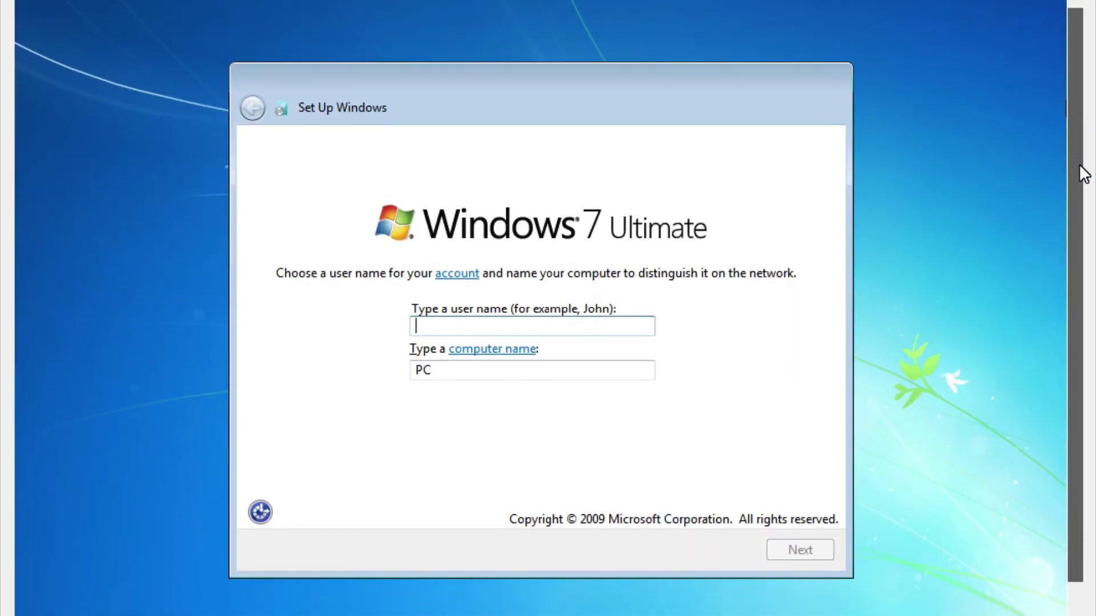
click(590, 327)
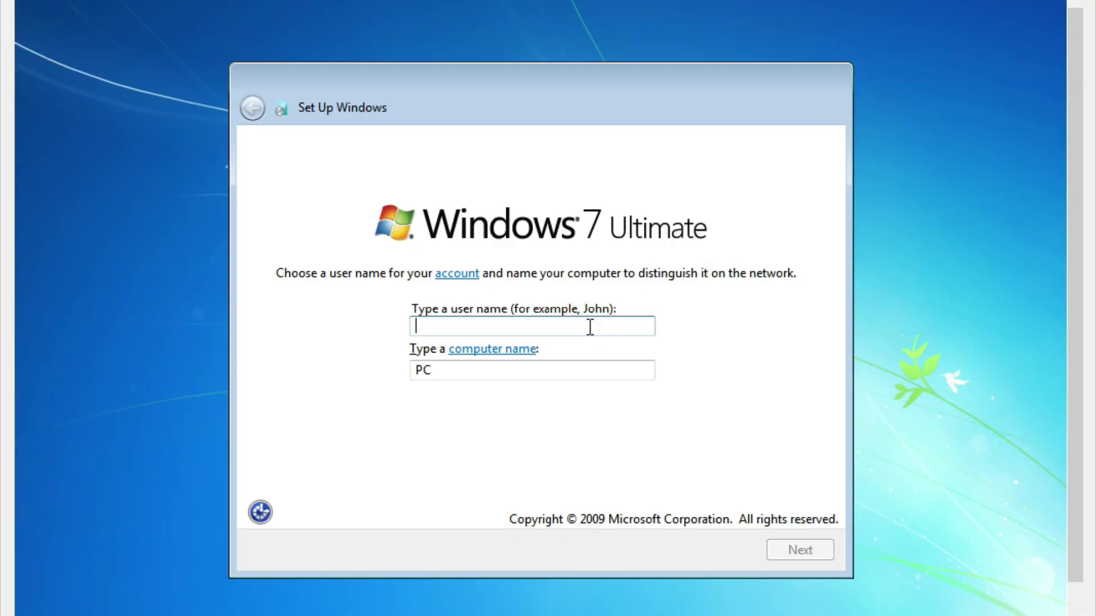
text(doll)
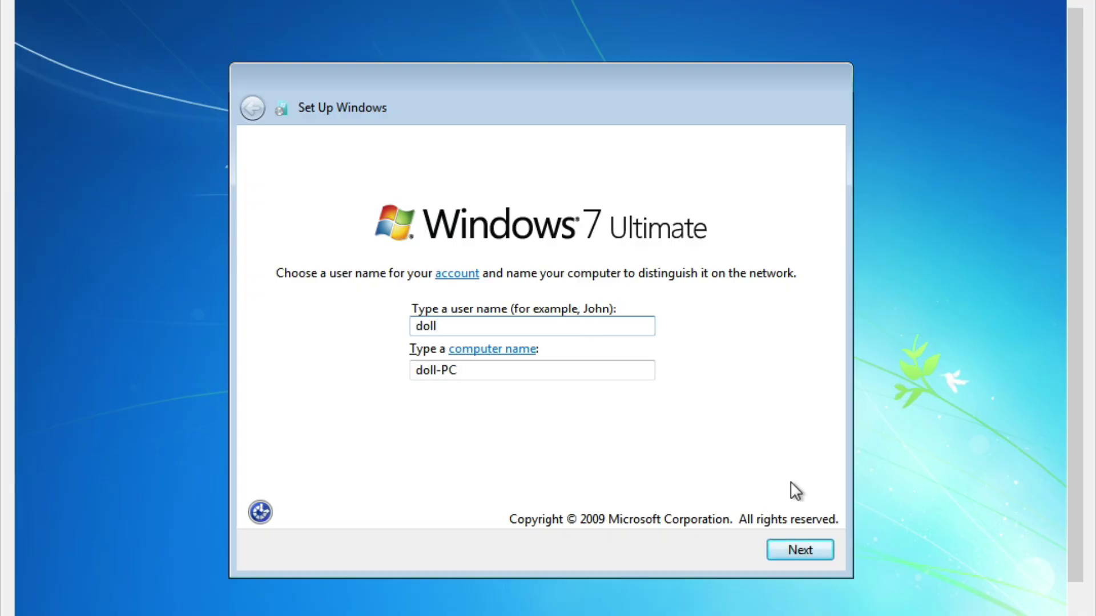
click(810, 554)
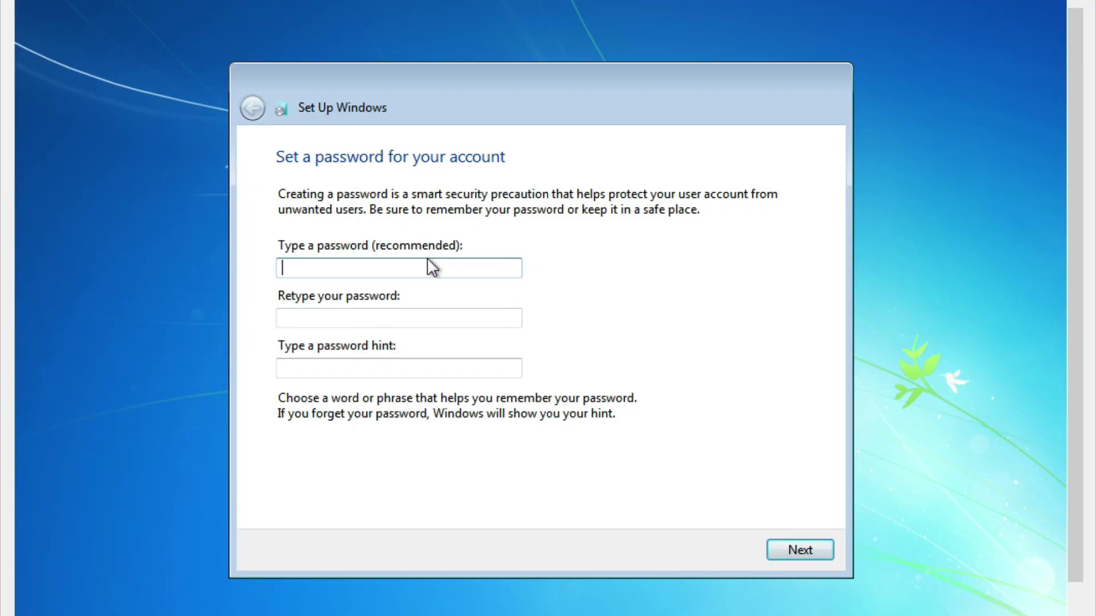
click(801, 550)
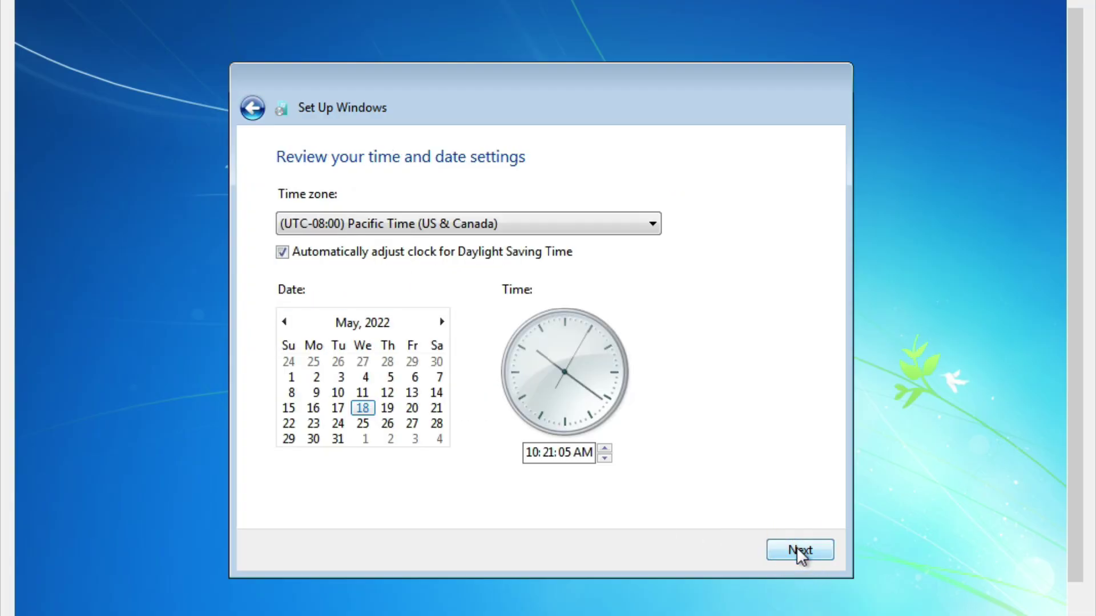
Set the time zone to (UTC+05:30) Chennai, Kolkata, Mumbai, New Delhi and accept it
click(599, 223)
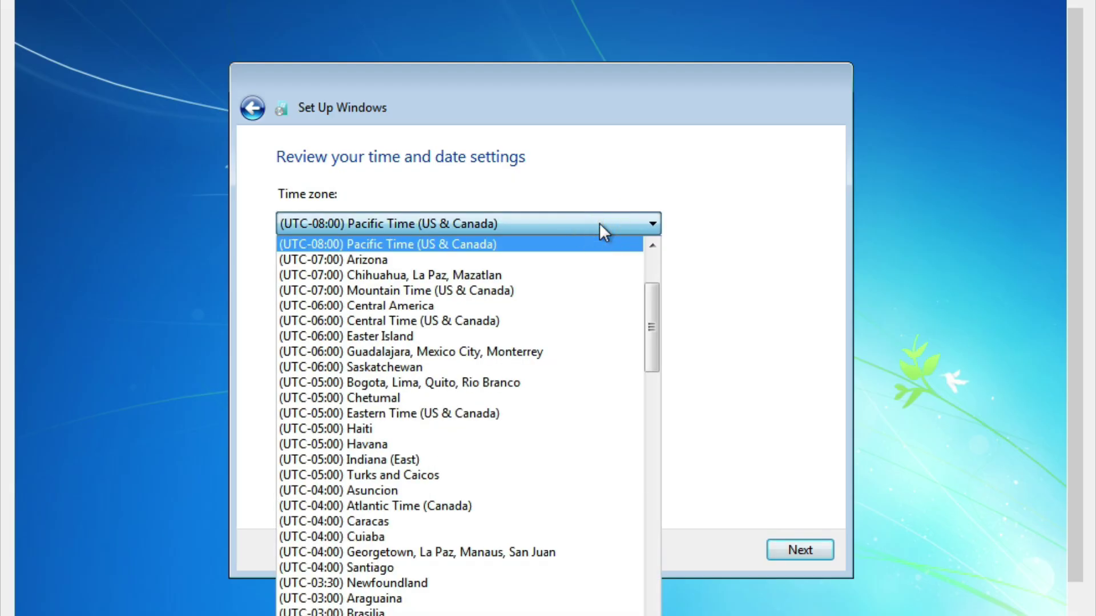
scroll(525, 429, down, 13)
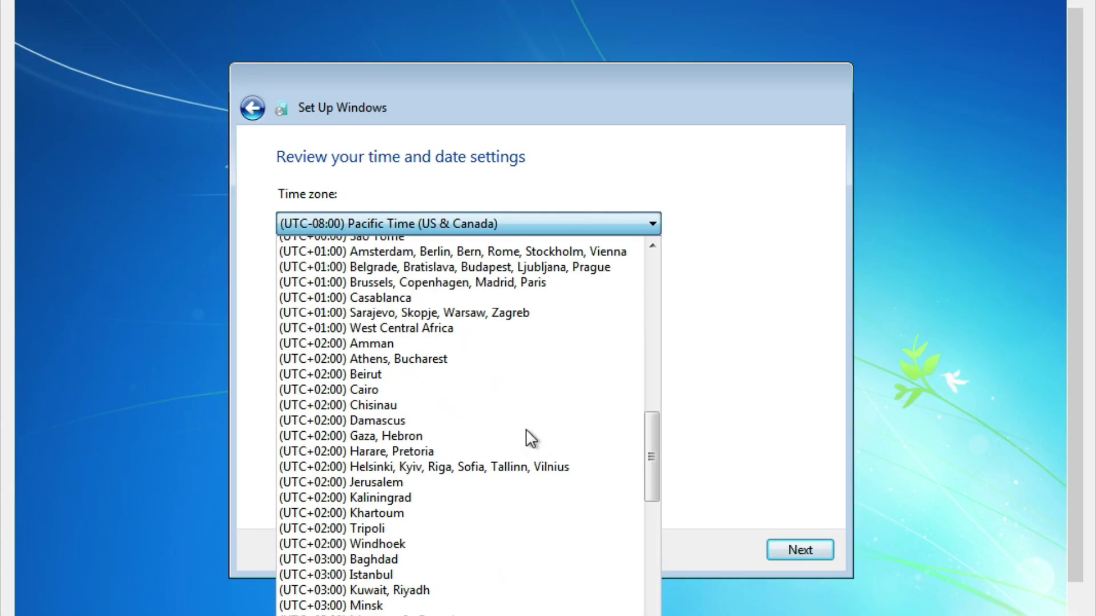
scroll(525, 429, down, 3)
scroll(526, 430, up, 3)
scroll(526, 430, down, 4)
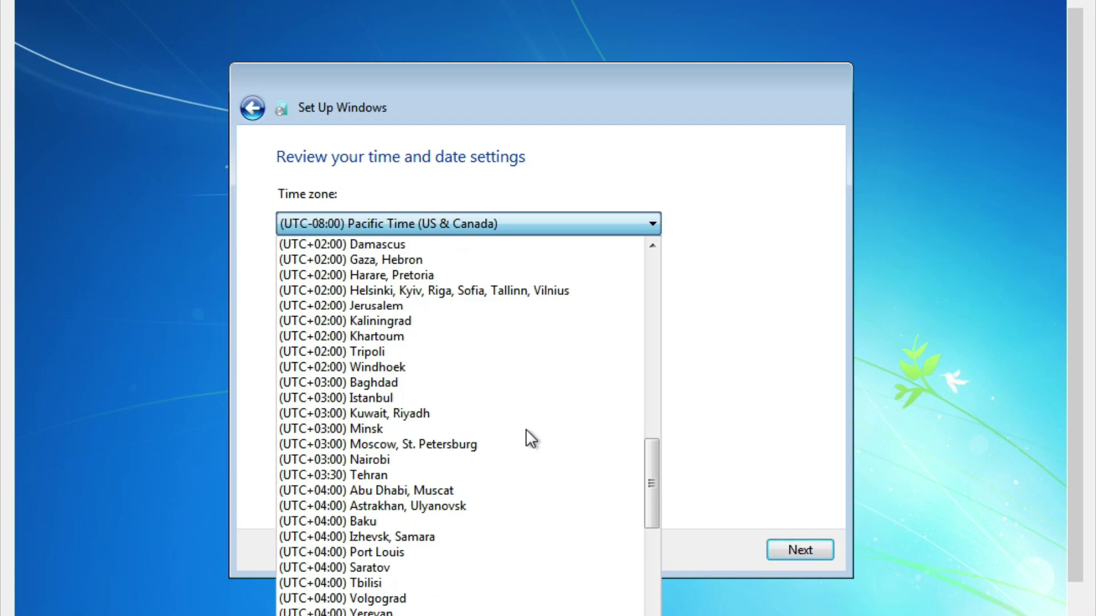
scroll(525, 430, down, 5)
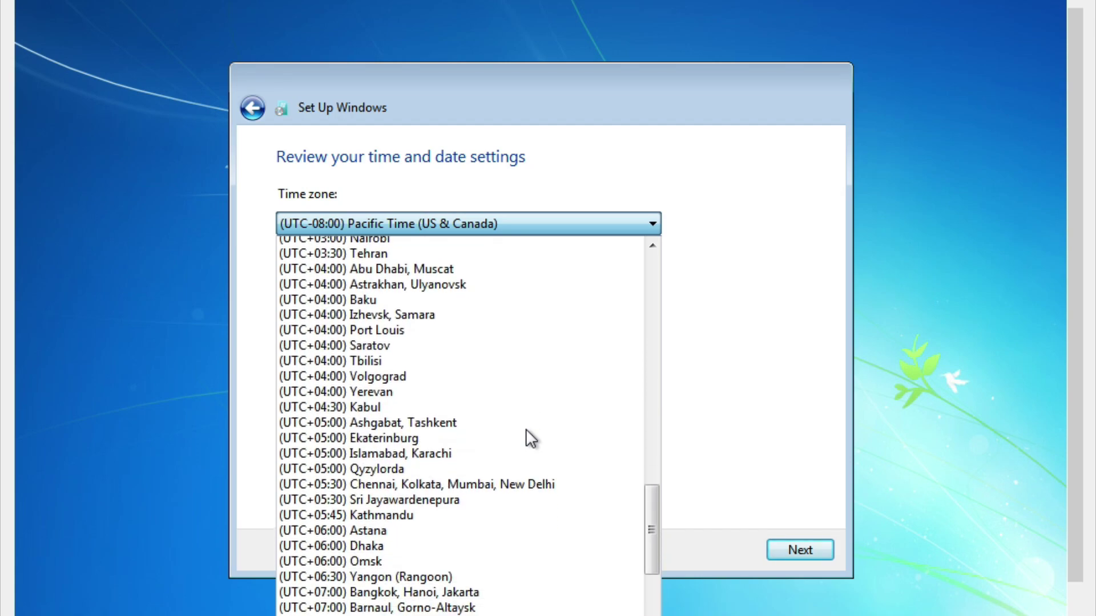
click(524, 480)
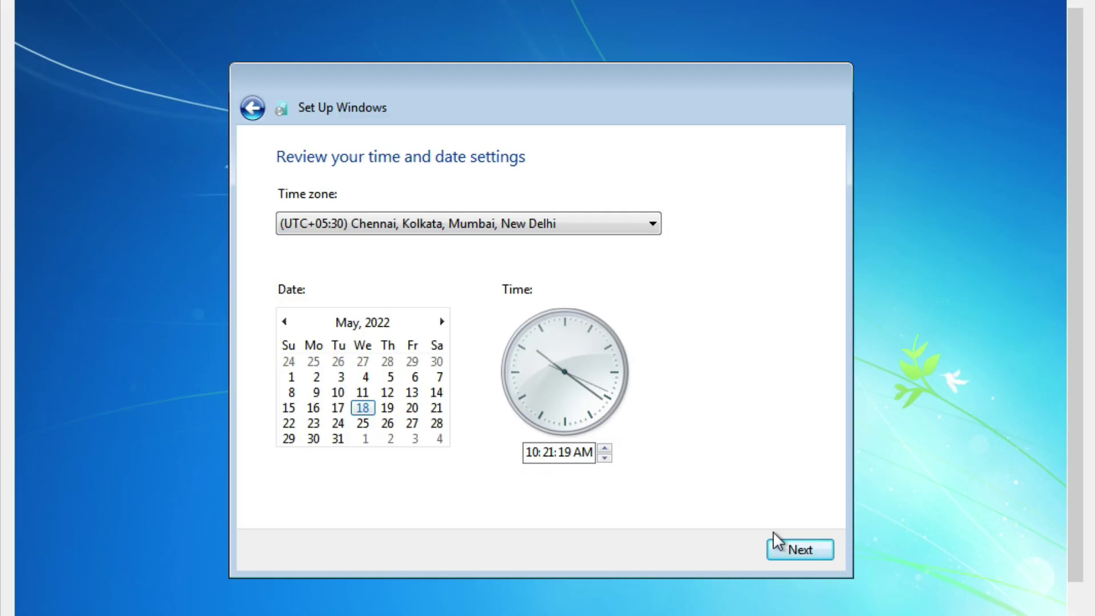
click(786, 551)
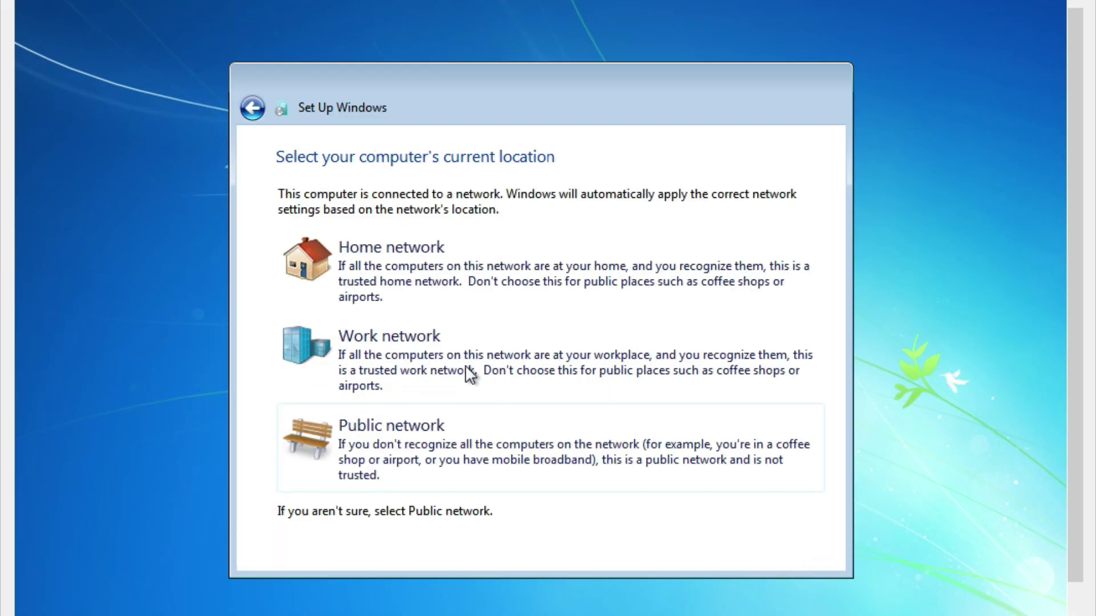
Choose Home network as the guest's network location
click(492, 284)
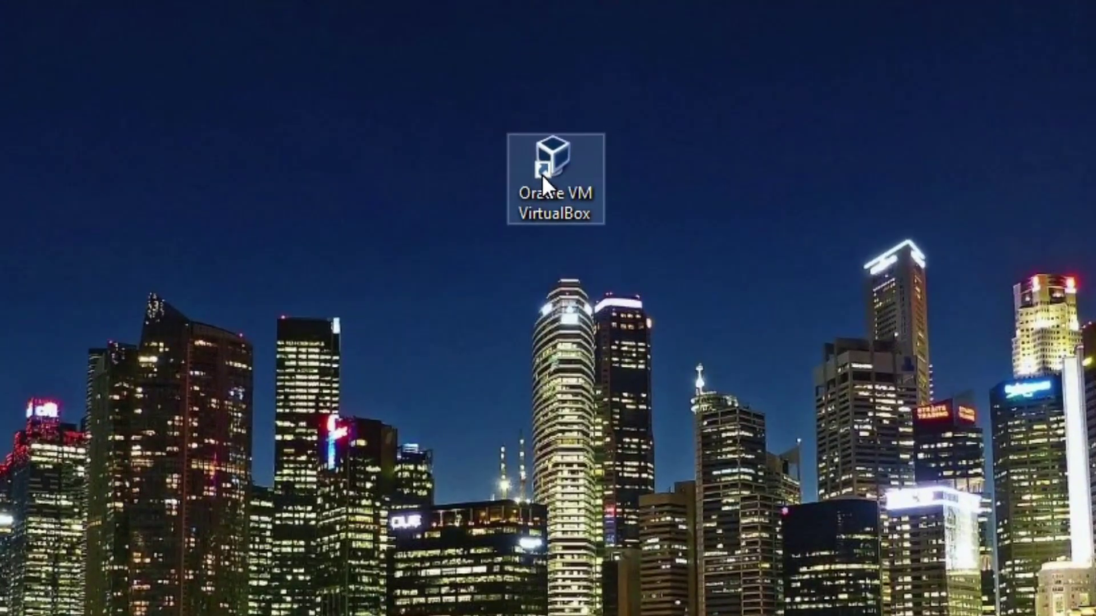
Launch VirtualBox, start the window7 ultimate VM, and dismiss the scaled mode notice
double_click(542, 157)
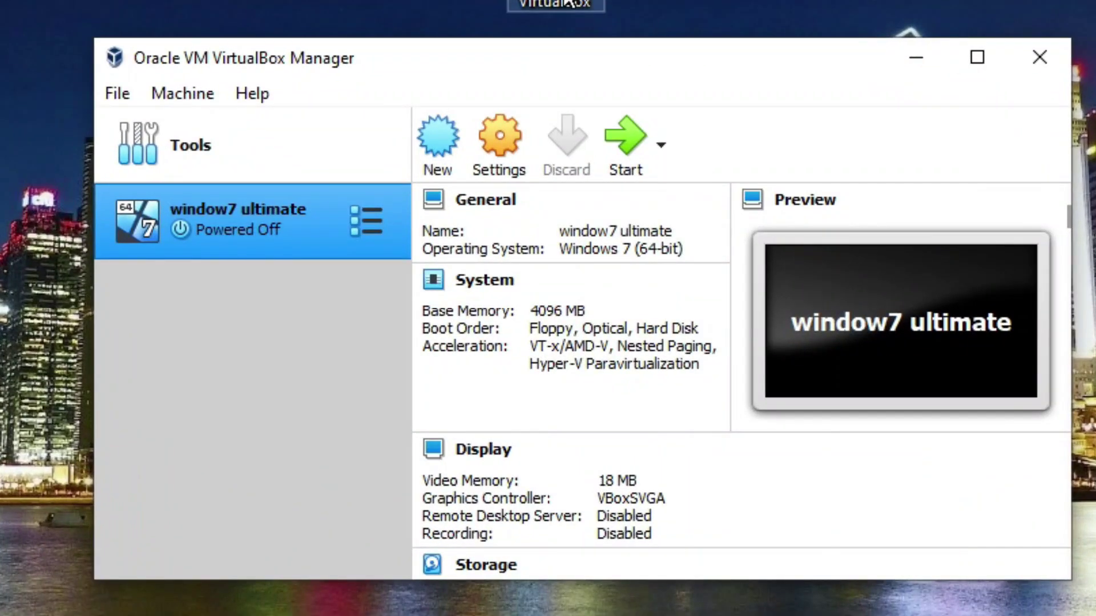
click(279, 225)
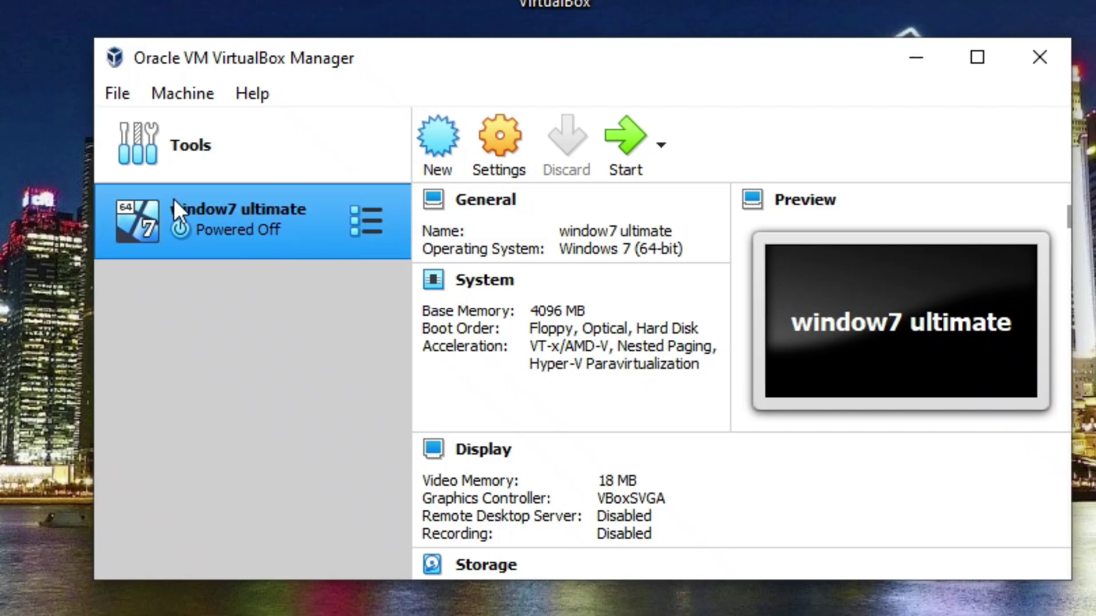
click(242, 225)
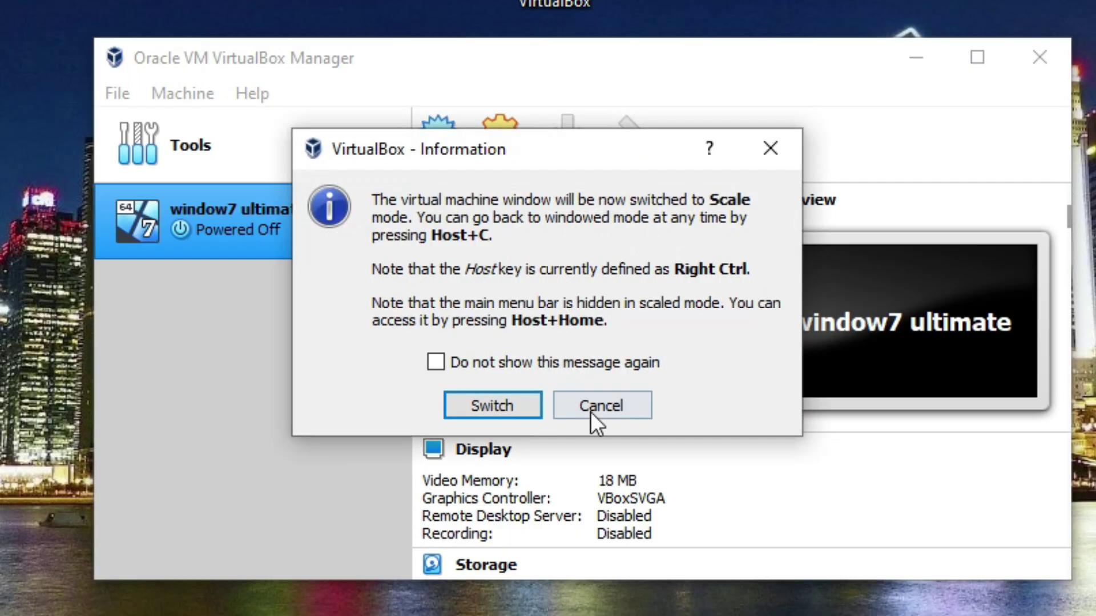
click(770, 150)
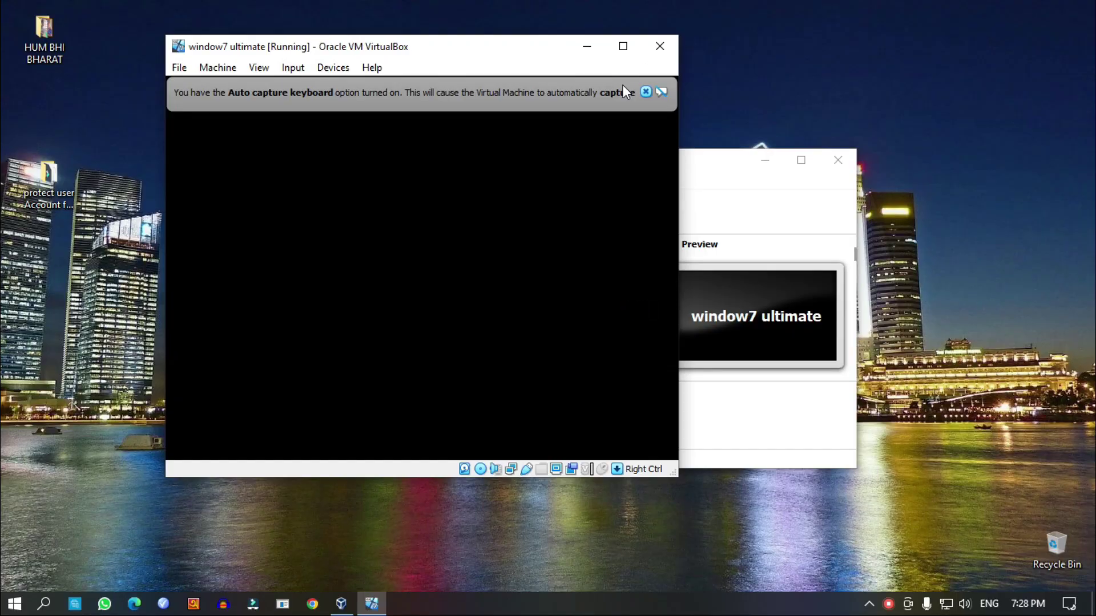
Maximize the VM window and dismiss the keyboard and mouse integration notices
click(623, 46)
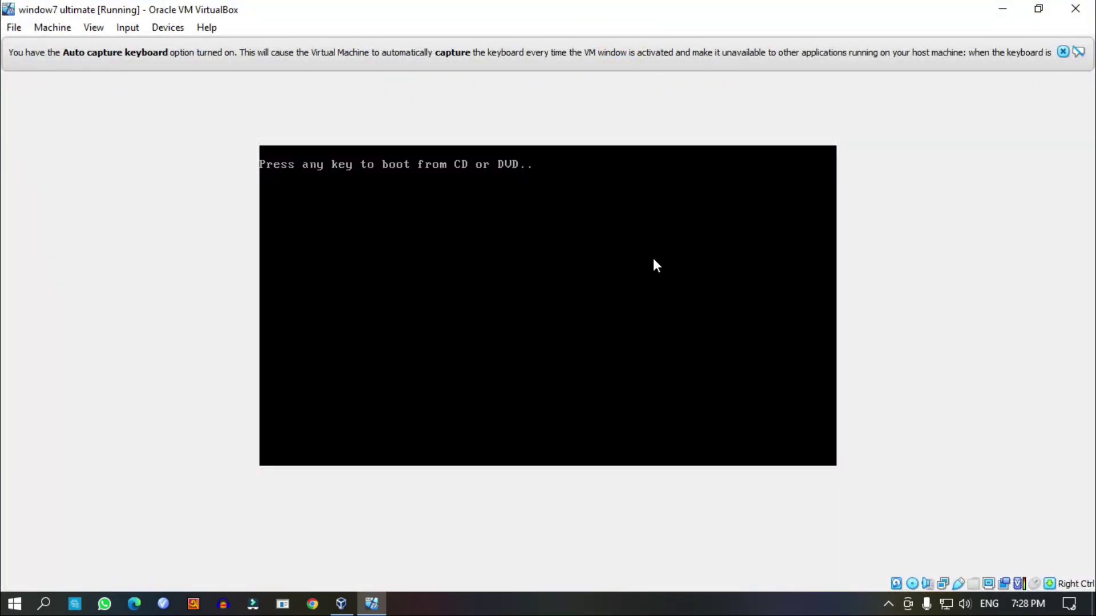
click(1063, 52)
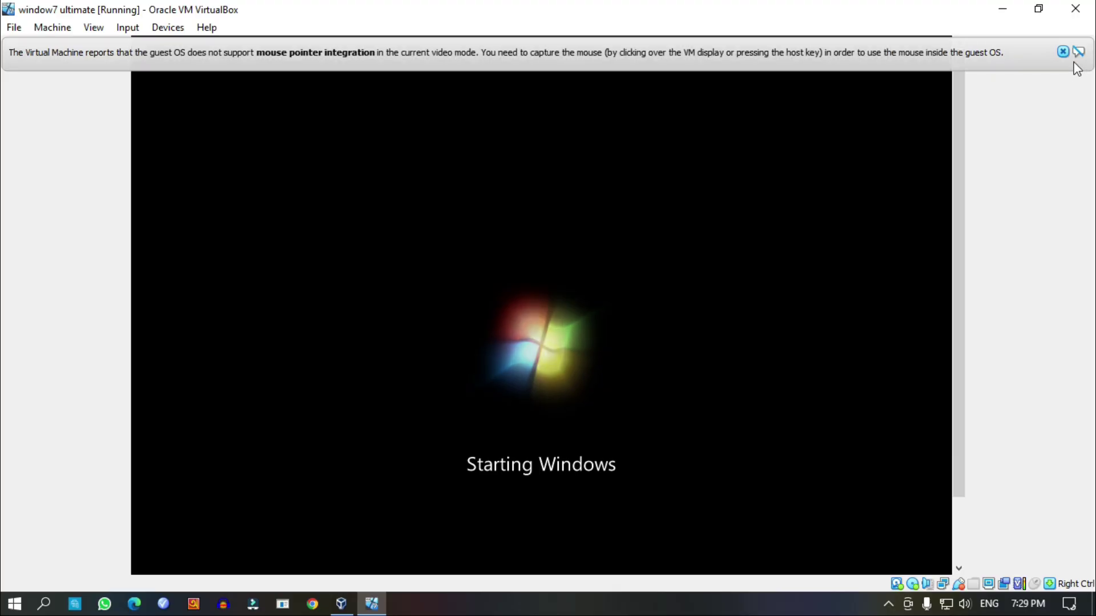
click(1063, 51)
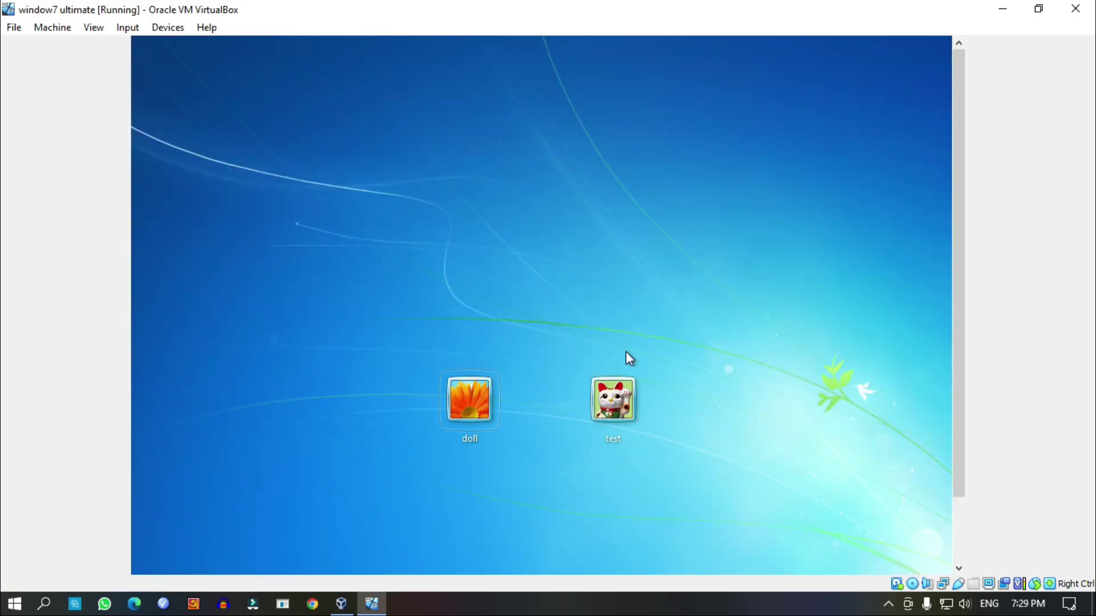
Log in to the flower-picture user account with its password
click(470, 409)
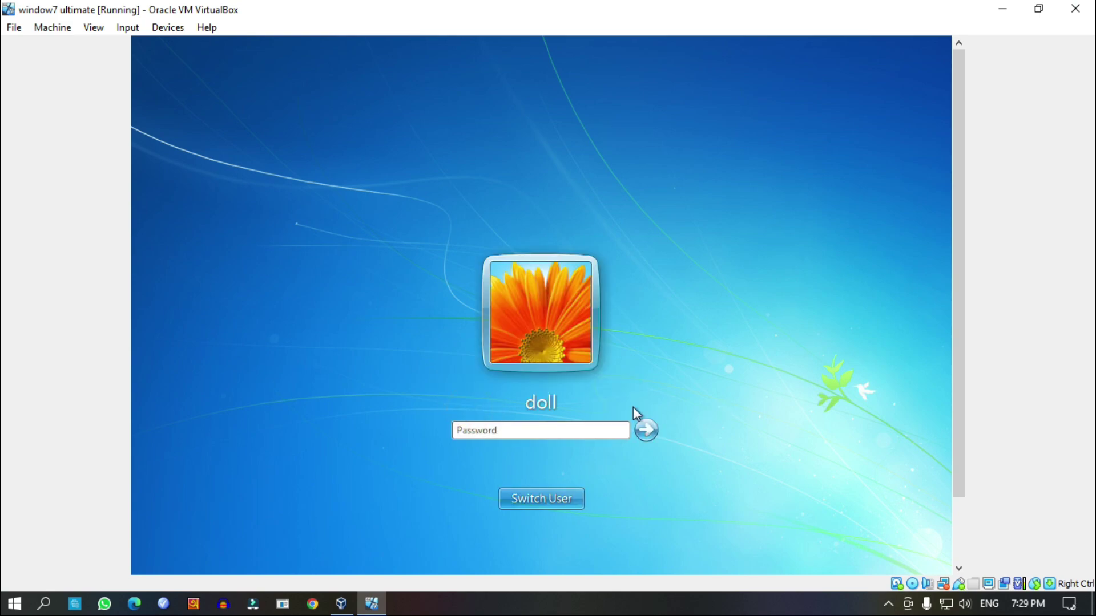
click(595, 432)
text(123)
click(647, 430)
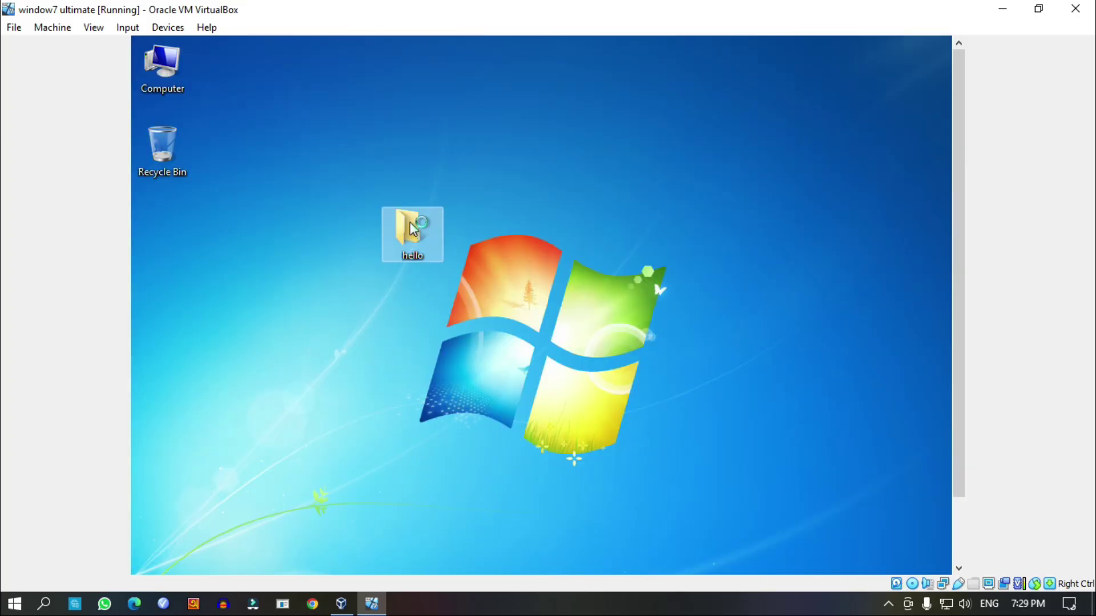
Refresh the guest desktop and switch the VM window to View > Scaled Mode
right_click(525, 202)
click(568, 254)
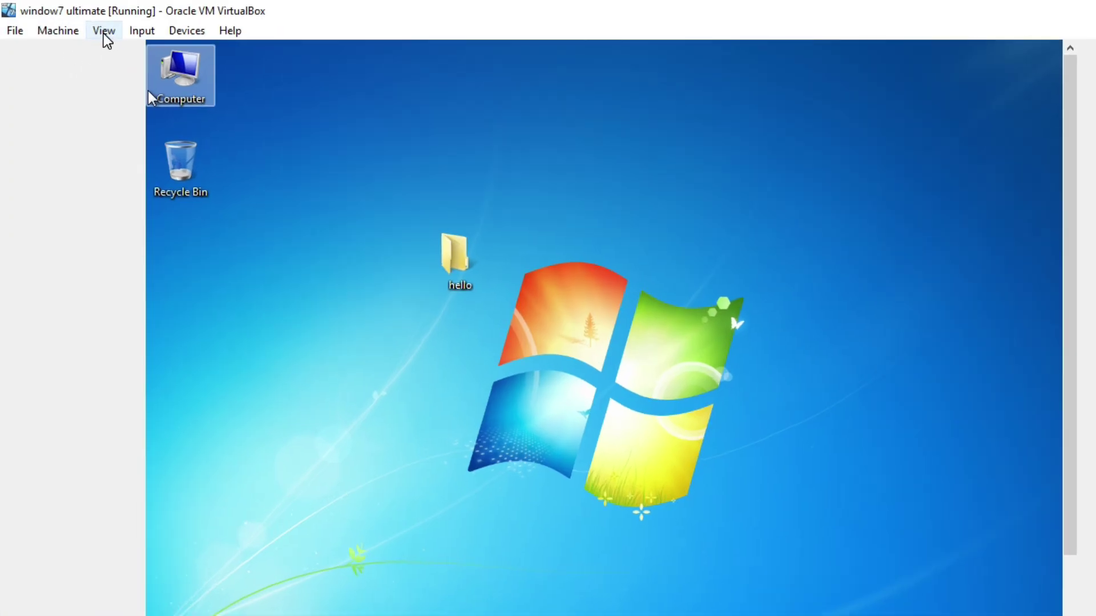
click(93, 28)
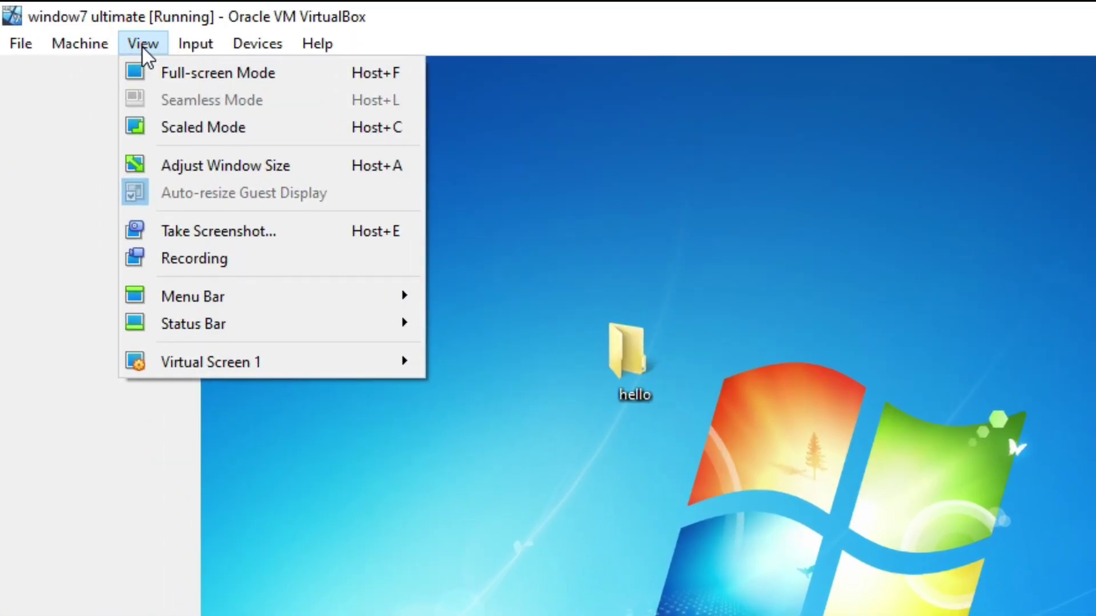
click(203, 128)
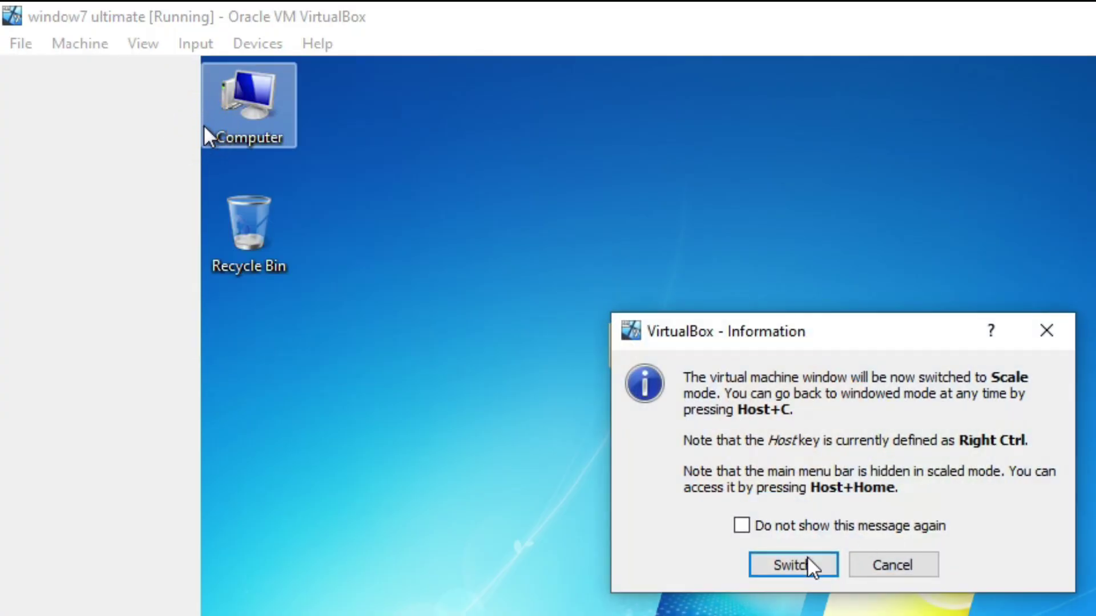
click(806, 566)
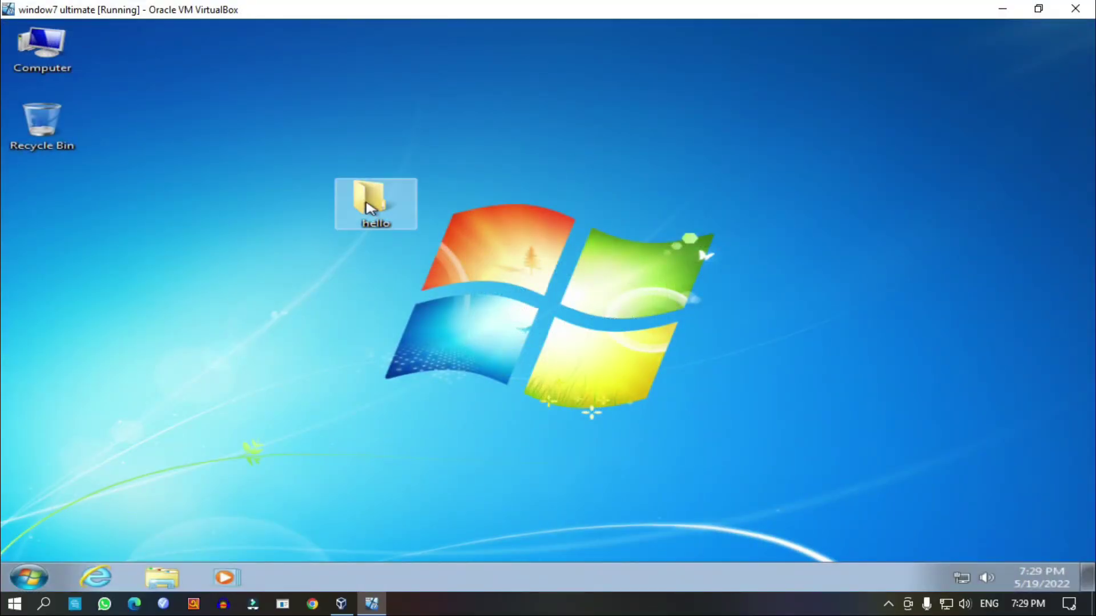
click(41, 46)
right_click(42, 47)
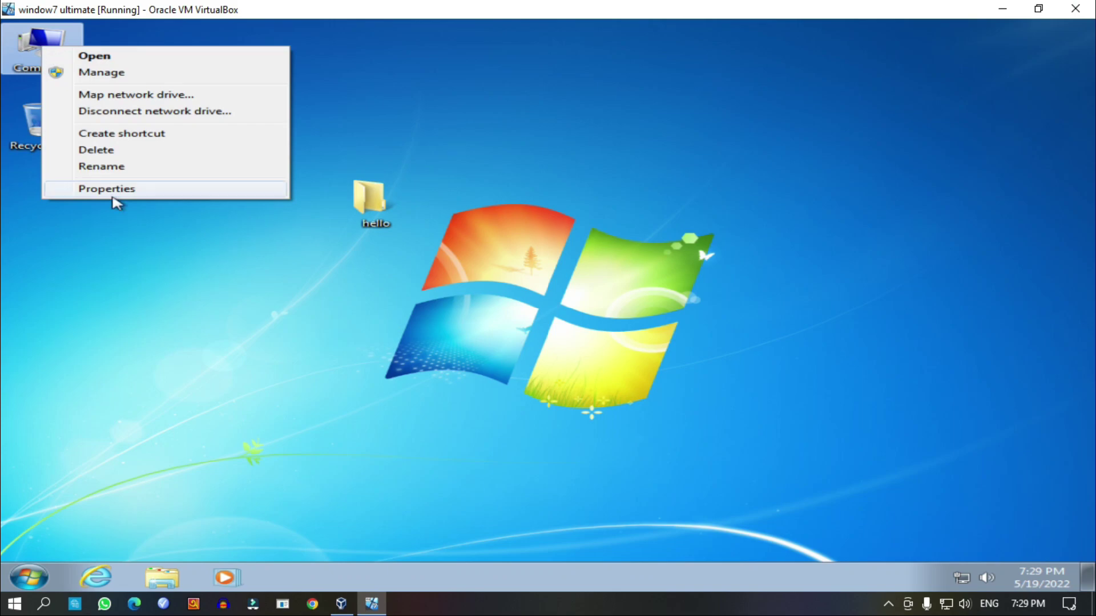
click(127, 189)
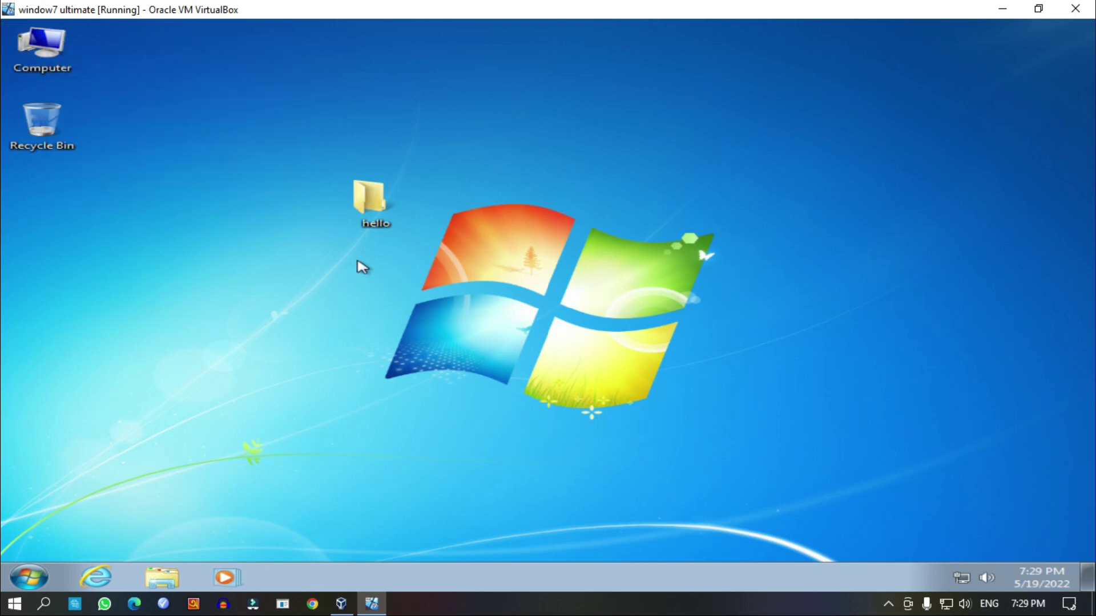
scroll(624, 378, down, 2)
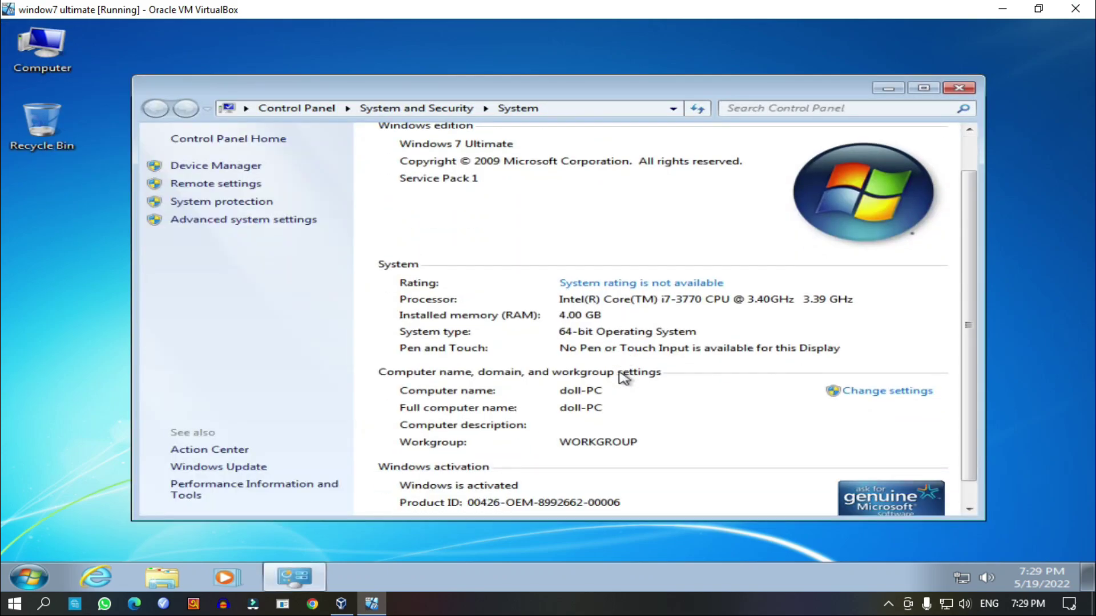
scroll(624, 379, up, 2)
scroll(624, 379, down, 2)
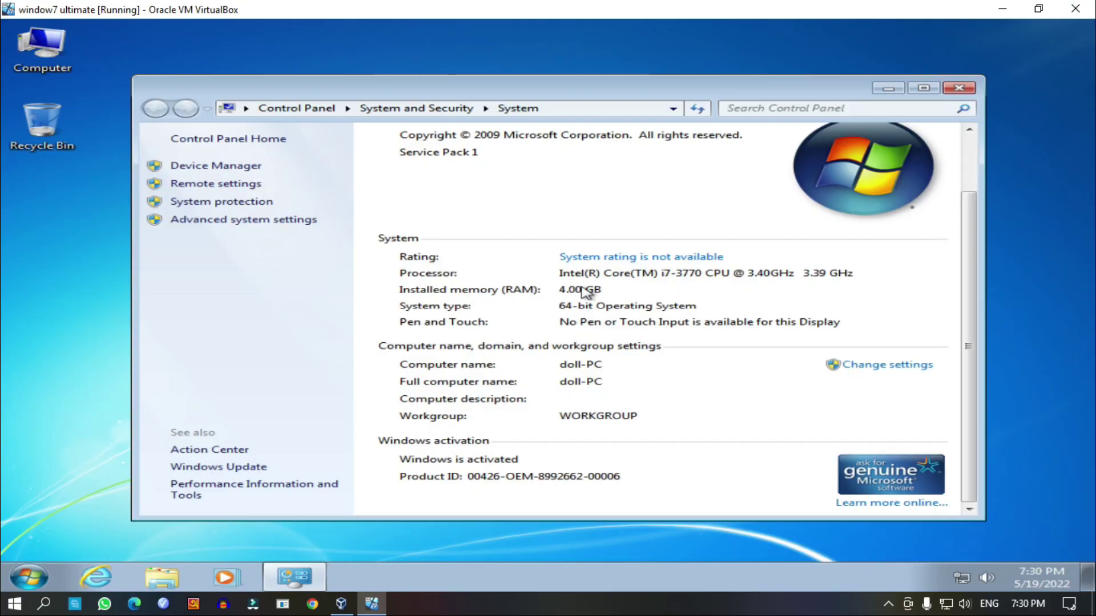
click(955, 90)
right_click(535, 172)
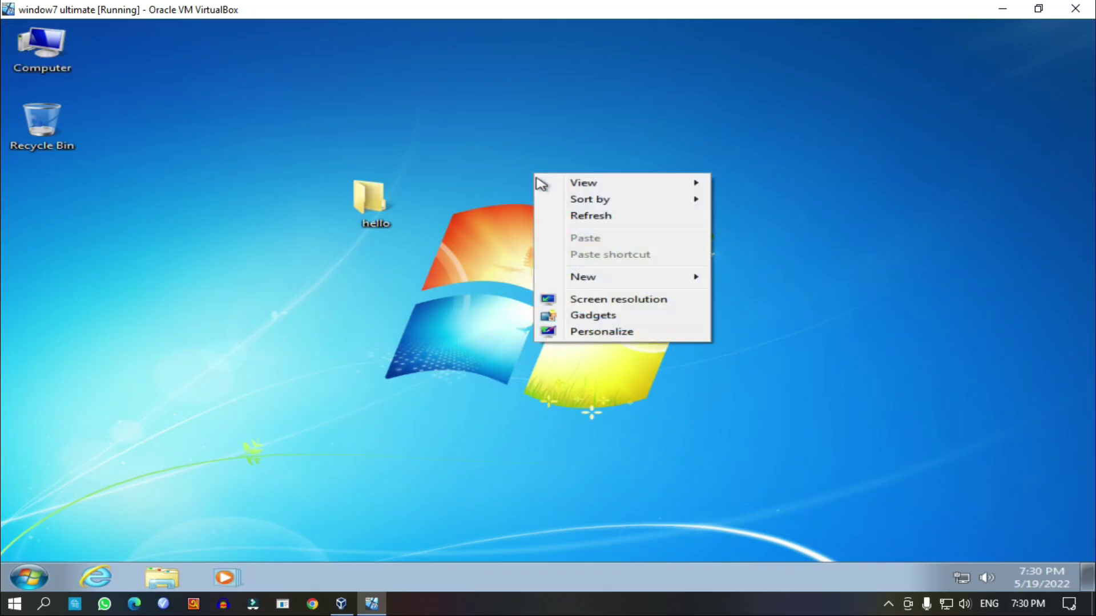
click(588, 216)
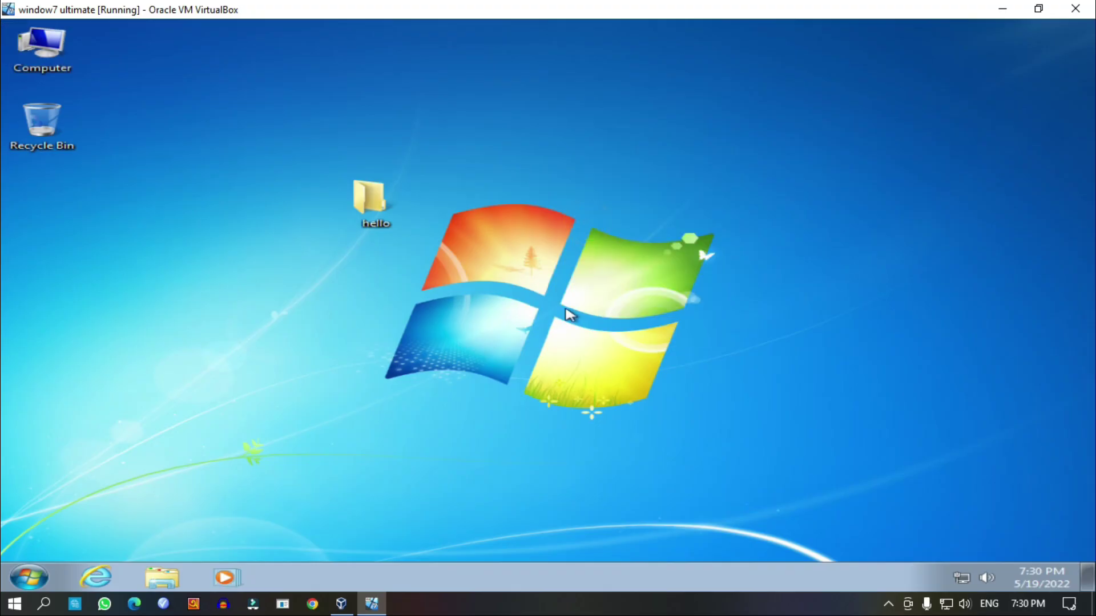